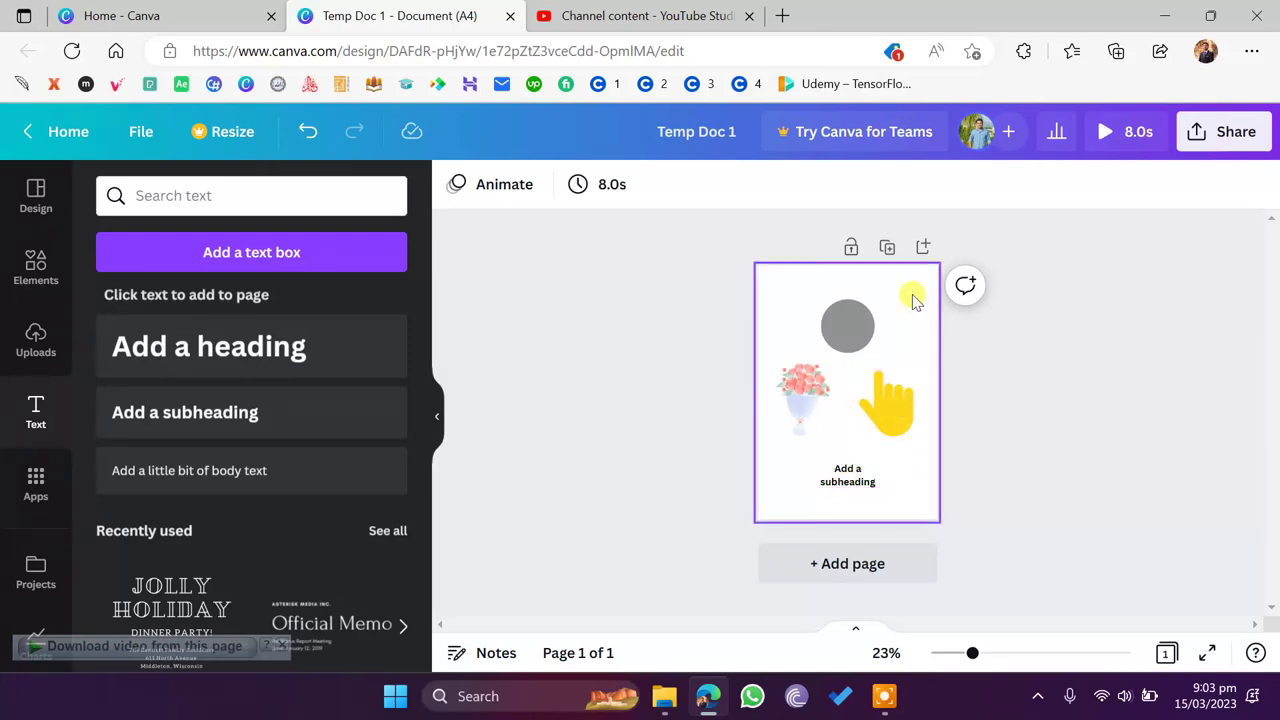
- Change the grey circle near the top of the page into a square
scroll(963, 334, up, 5)
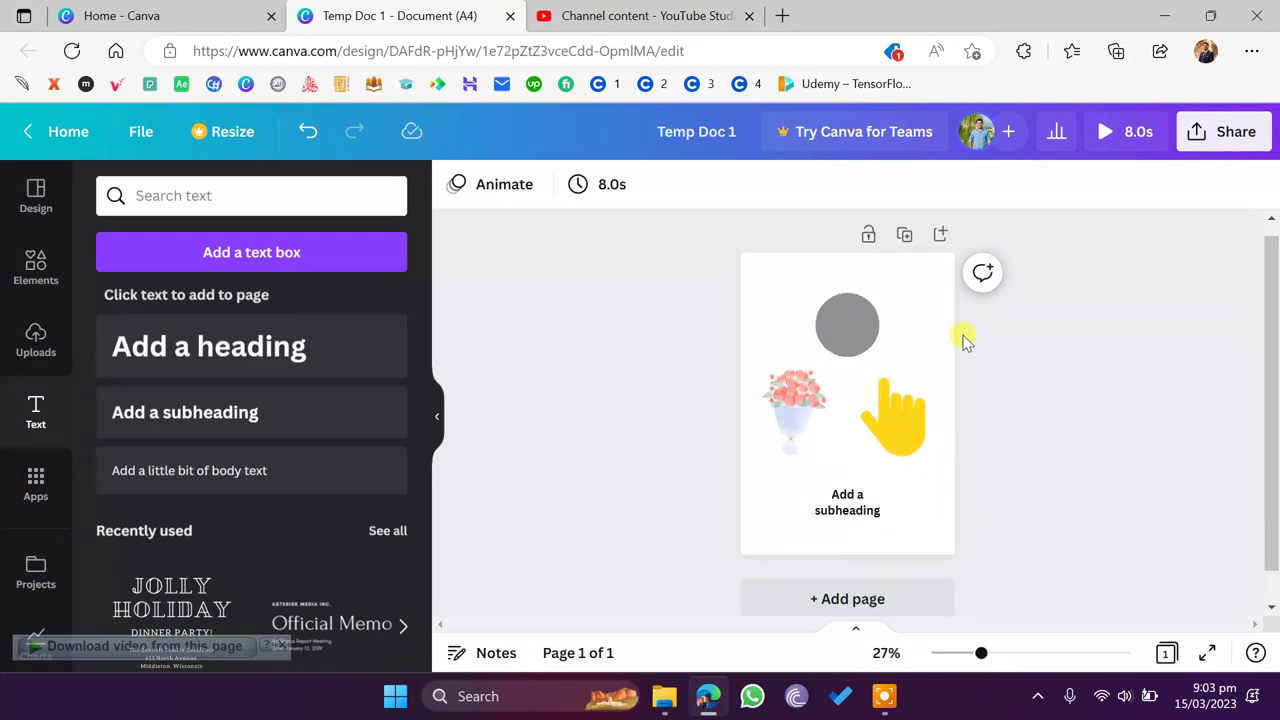
click(833, 332)
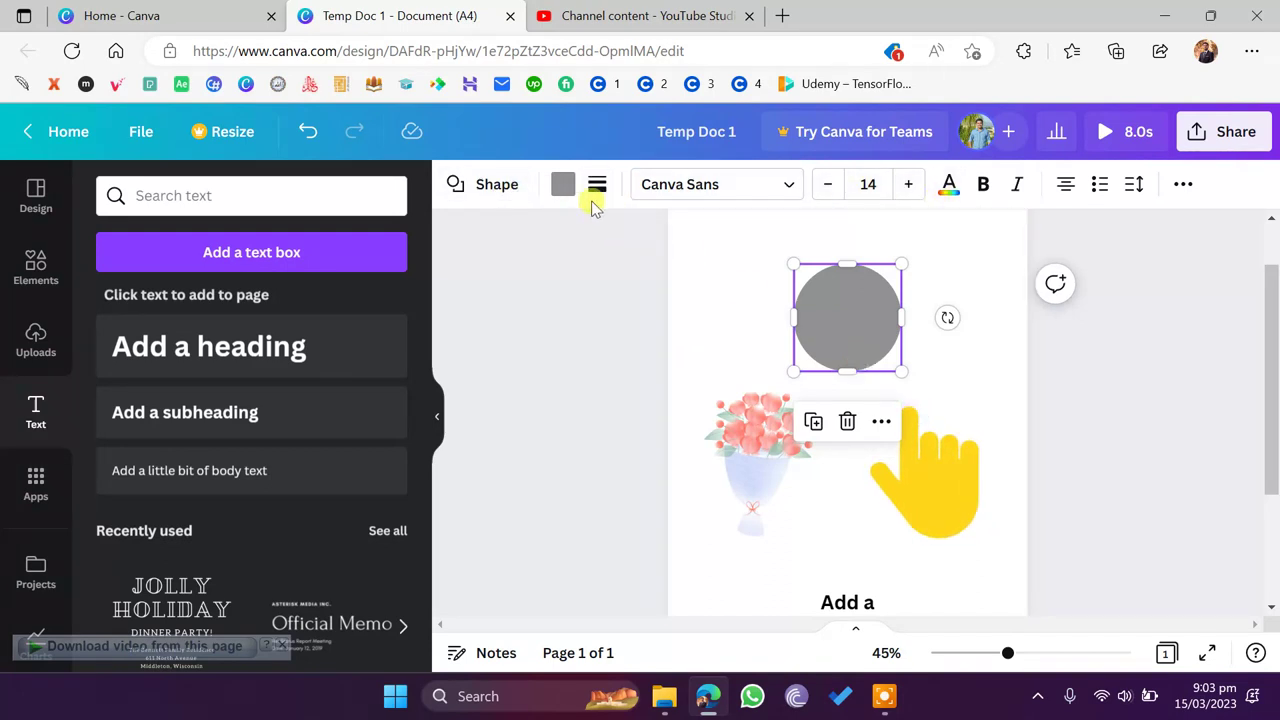
click(474, 190)
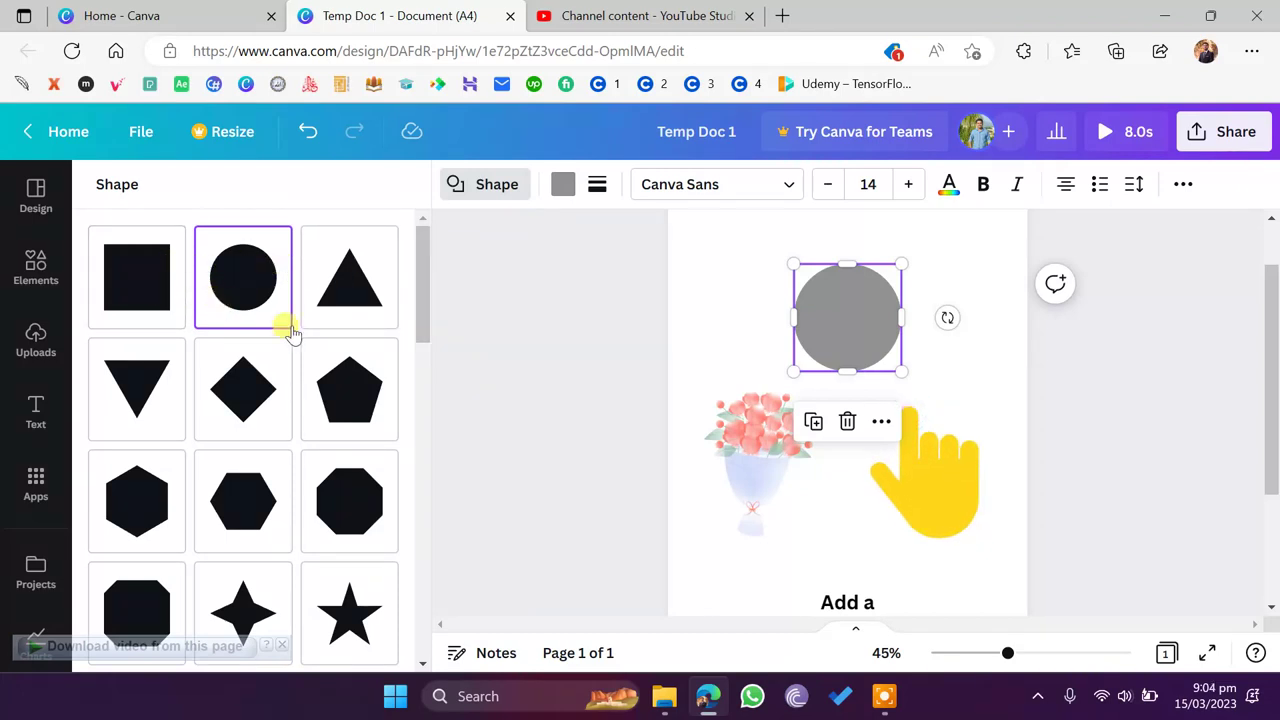
drag(421, 314, 406, 277)
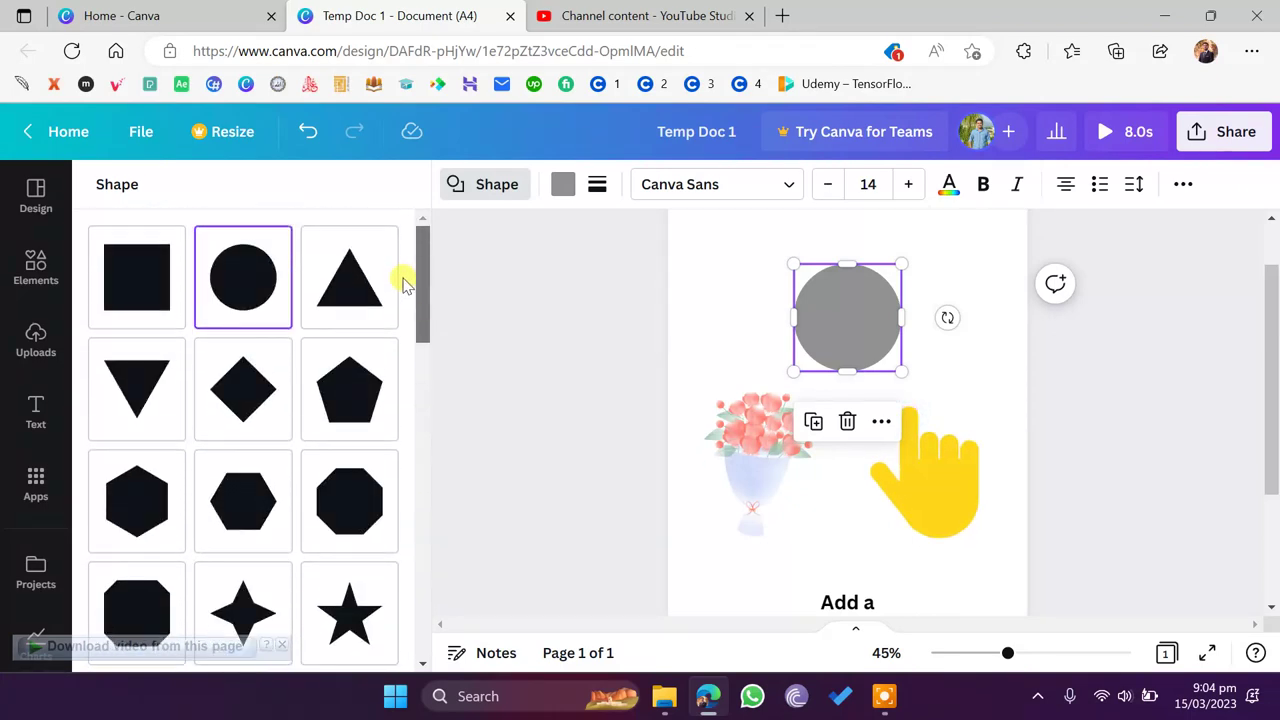
click(118, 270)
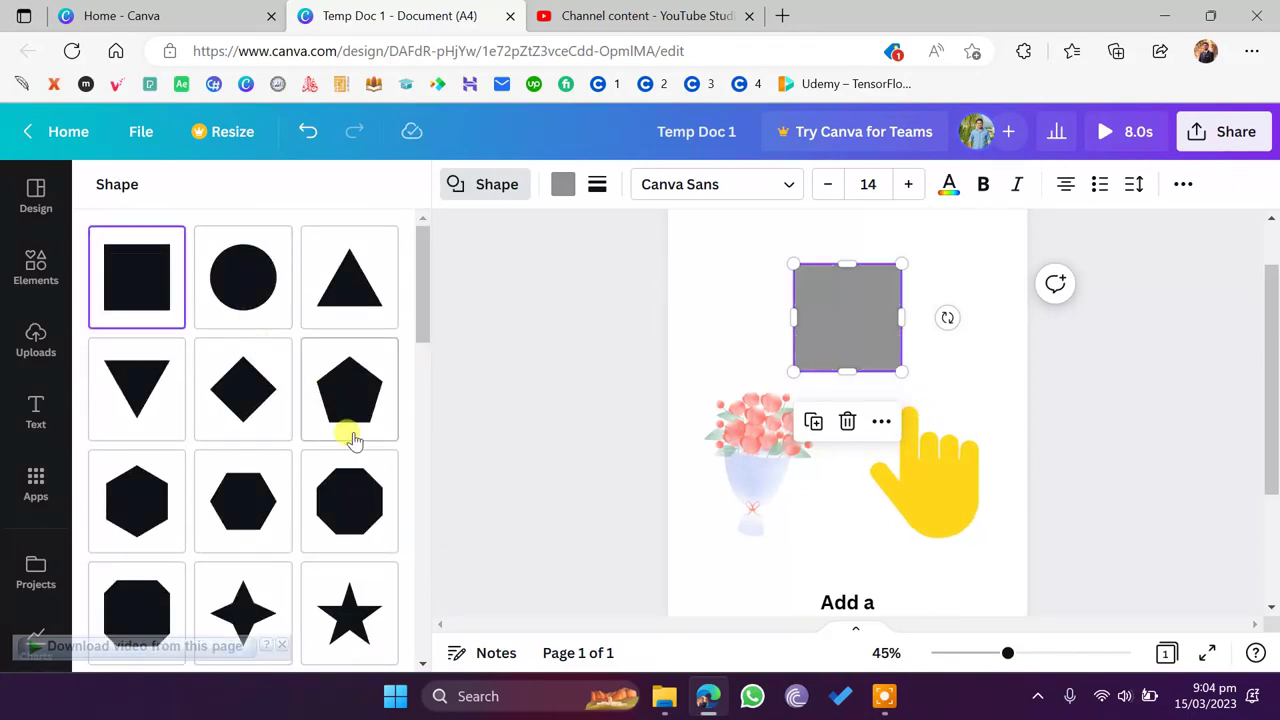
- Try a many-pointed starburst as the form of the grey shape
scroll(349, 440, down, 6)
scroll(322, 500, up, 3)
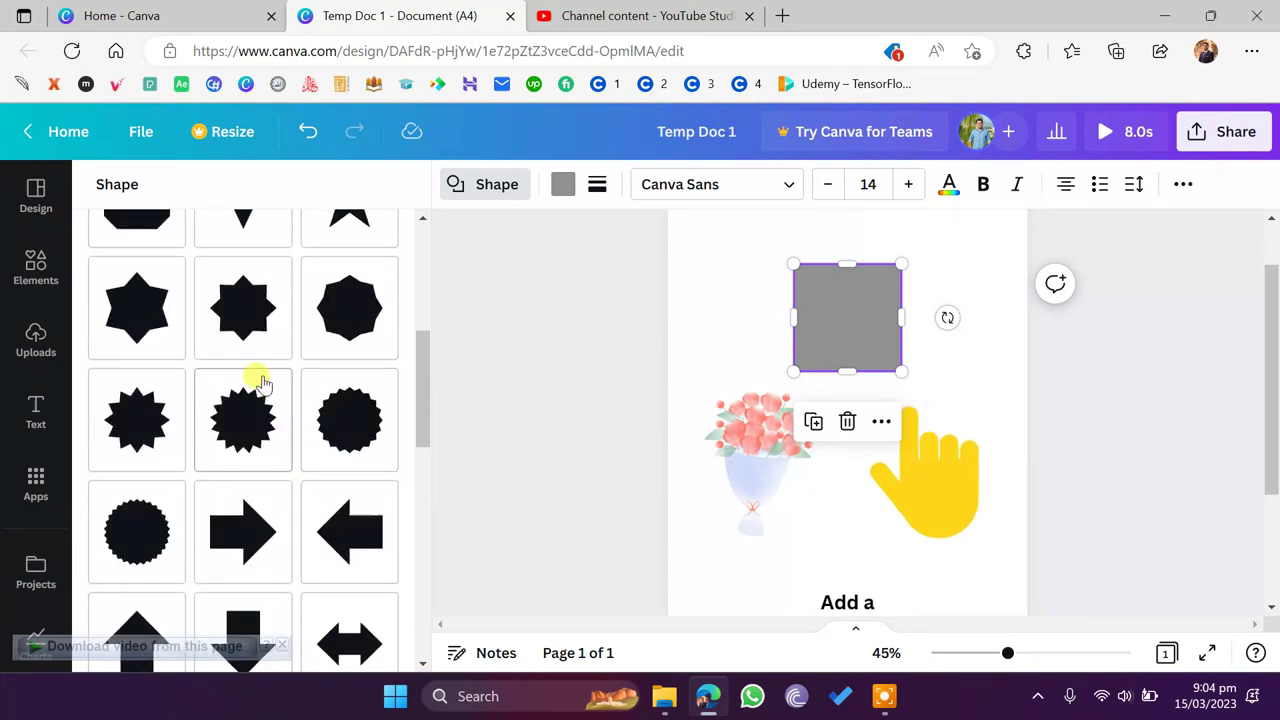
click(271, 409)
click(305, 425)
scroll(300, 440, down, 3)
scroll(298, 548, down, 1)
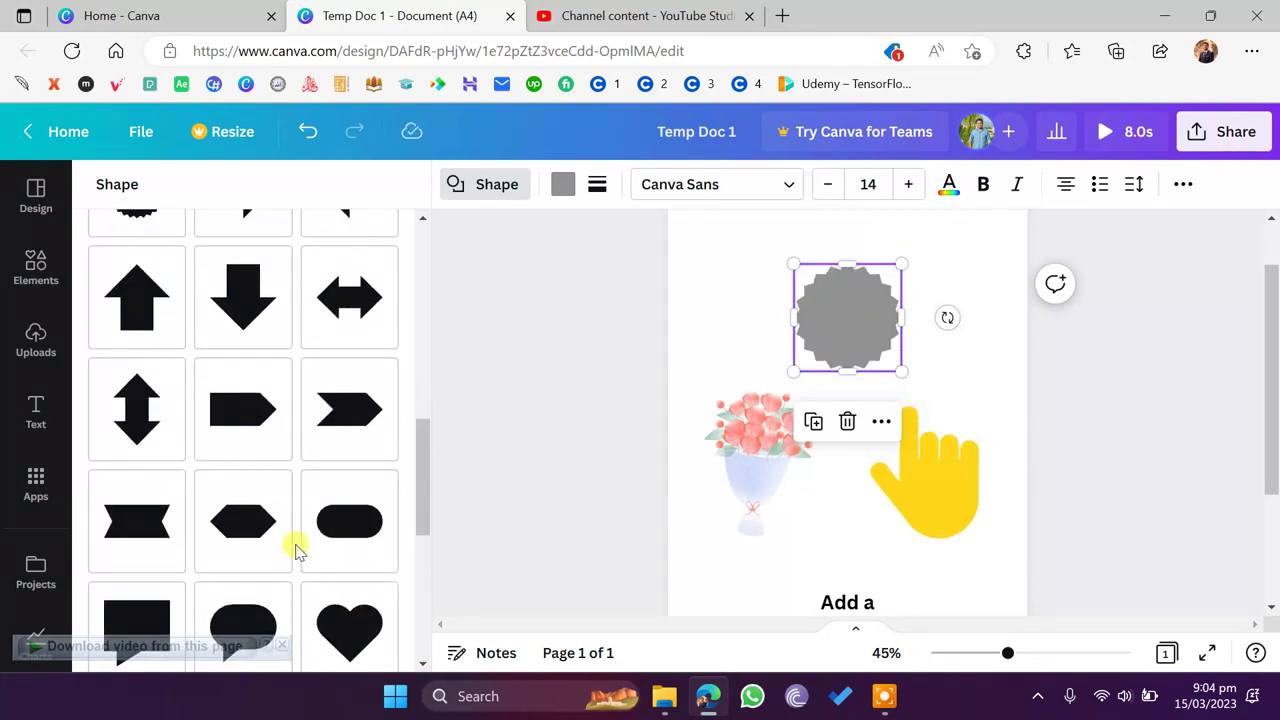
- Change the grey shape into a square with notched corners
click(257, 523)
scroll(314, 568, down, 5)
click(330, 523)
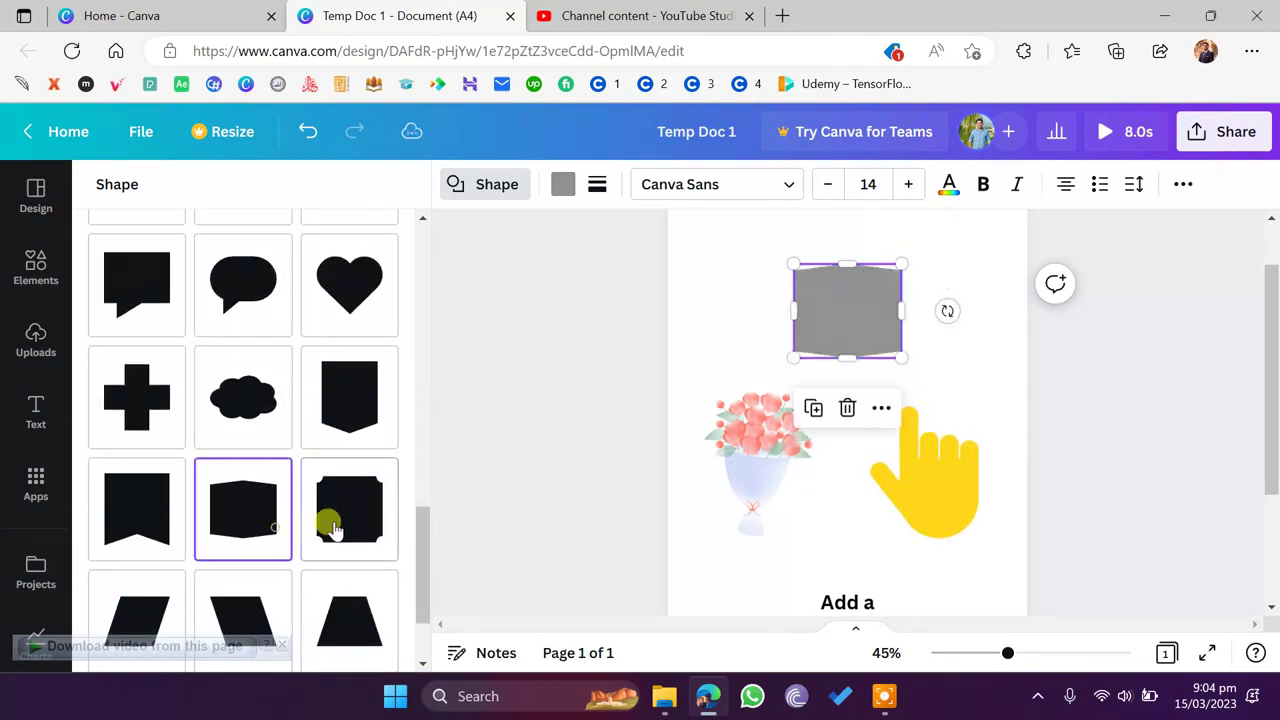
click(700, 307)
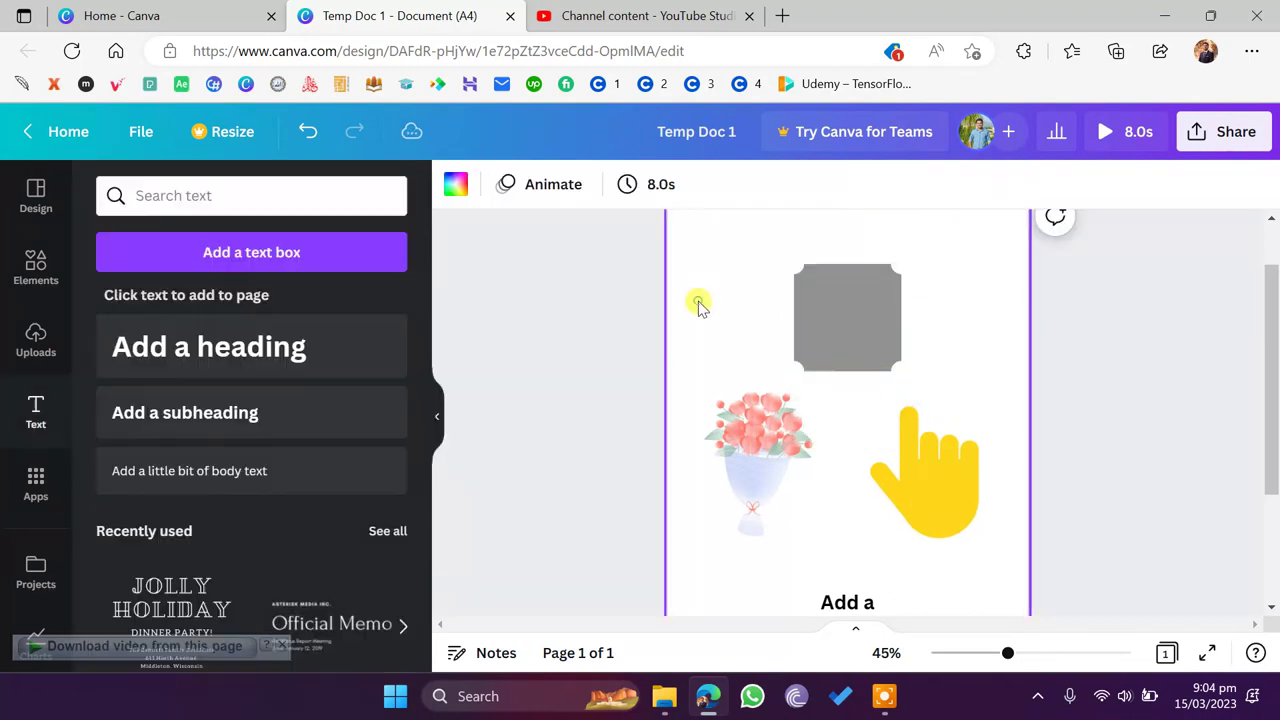
- Fill the notched square with dark blue from the default solid colours
click(836, 330)
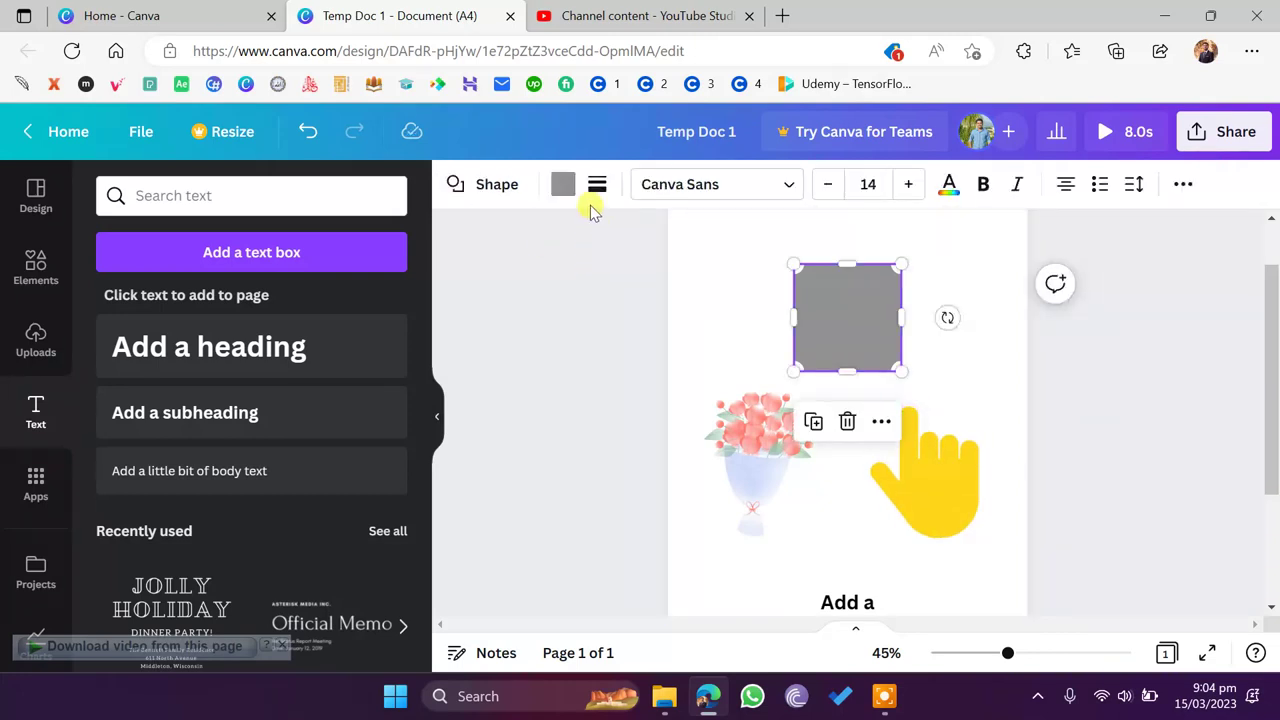
click(563, 188)
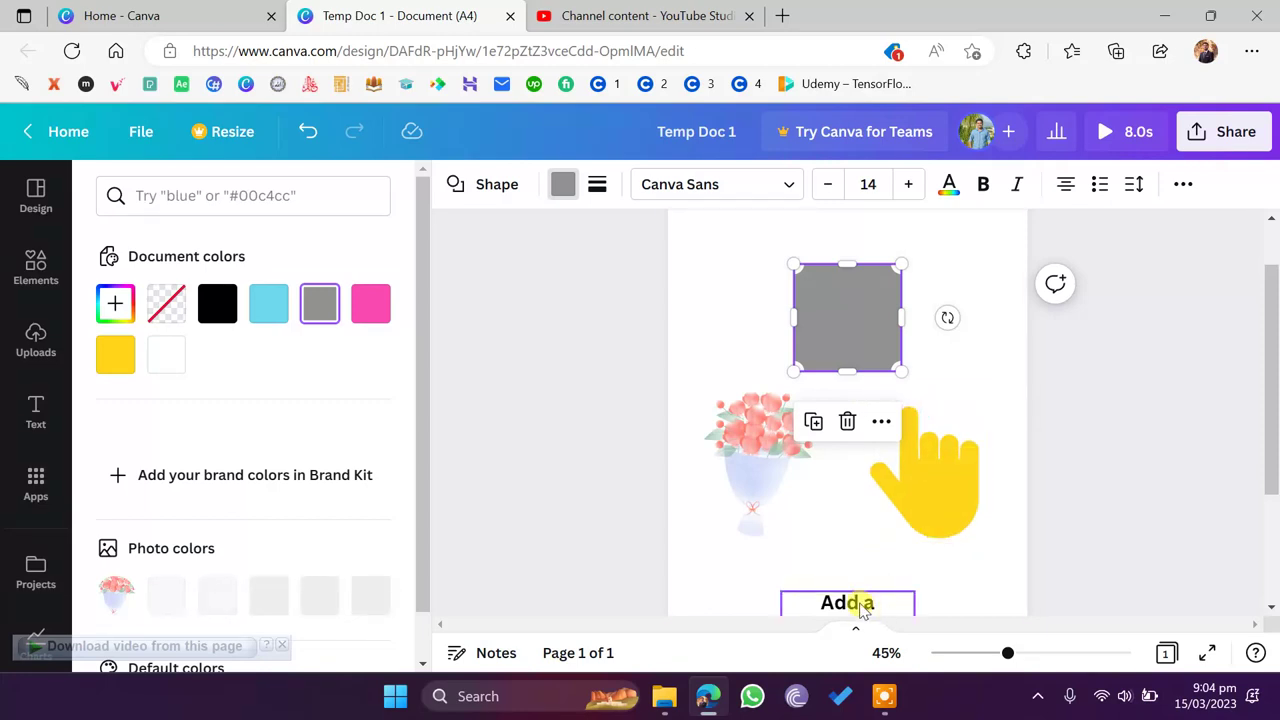
scroll(280, 314, down, 1)
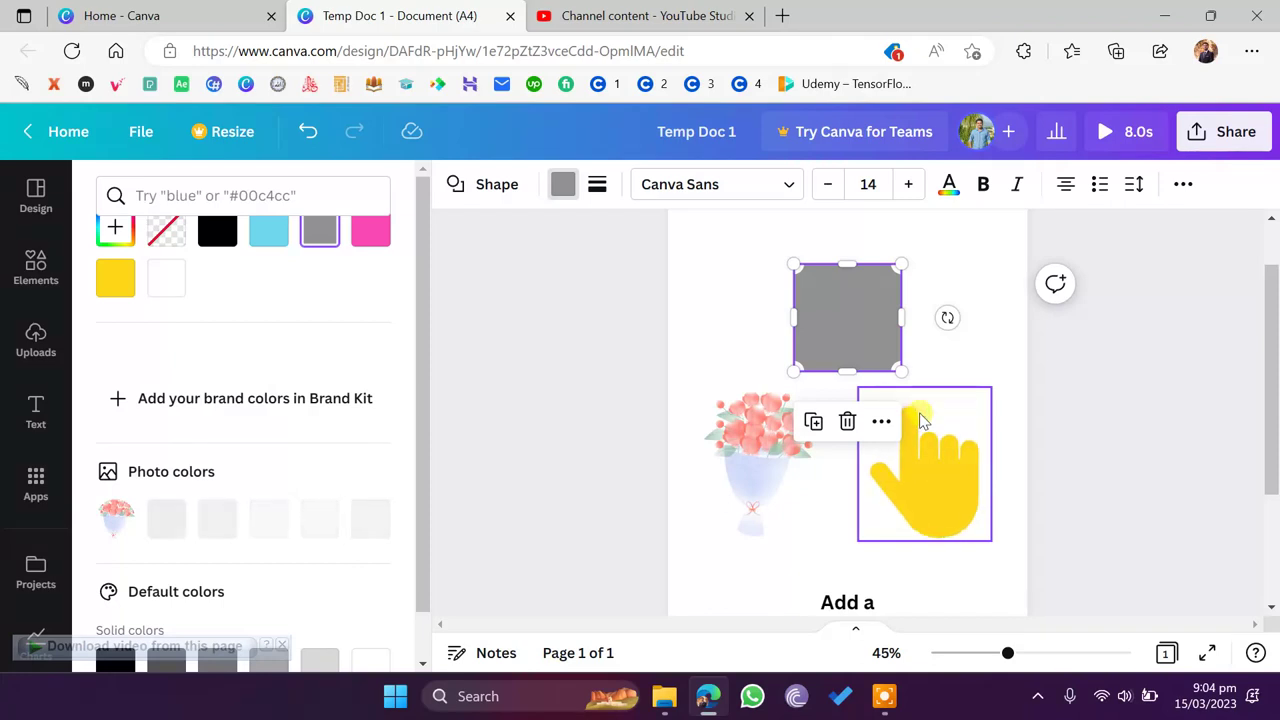
scroll(270, 300, up, 1)
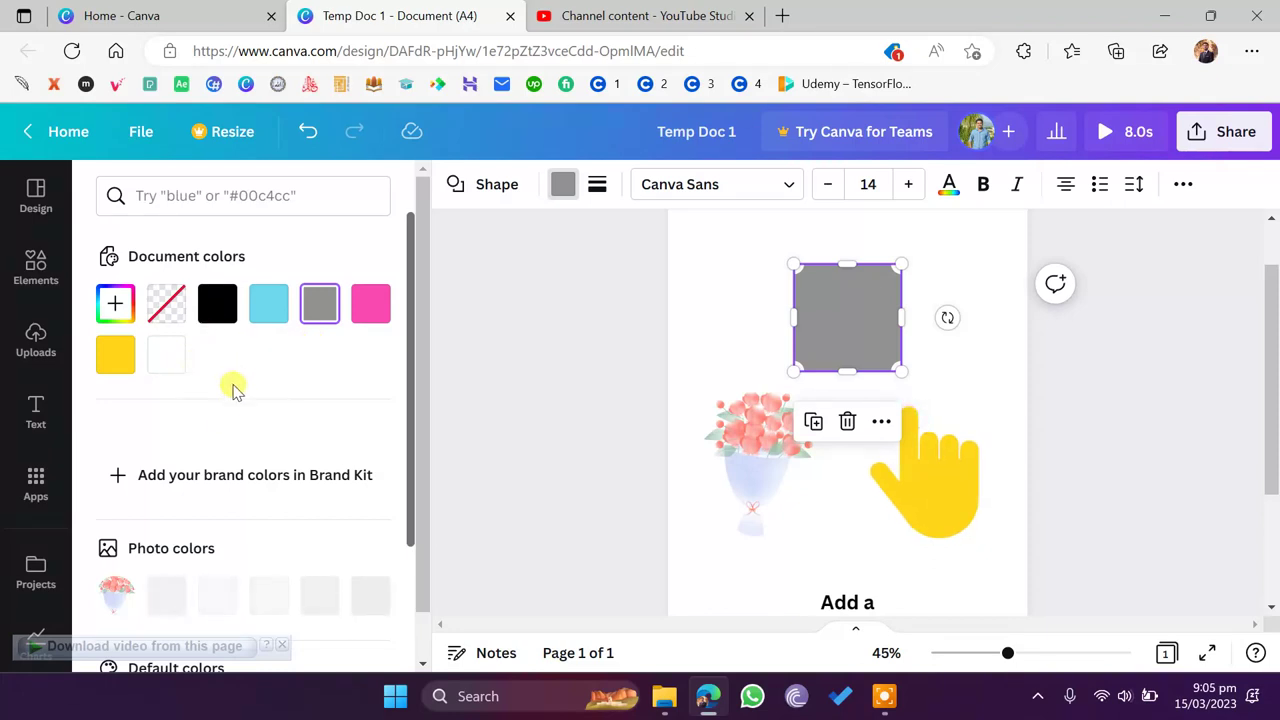
scroll(238, 388, down, 3)
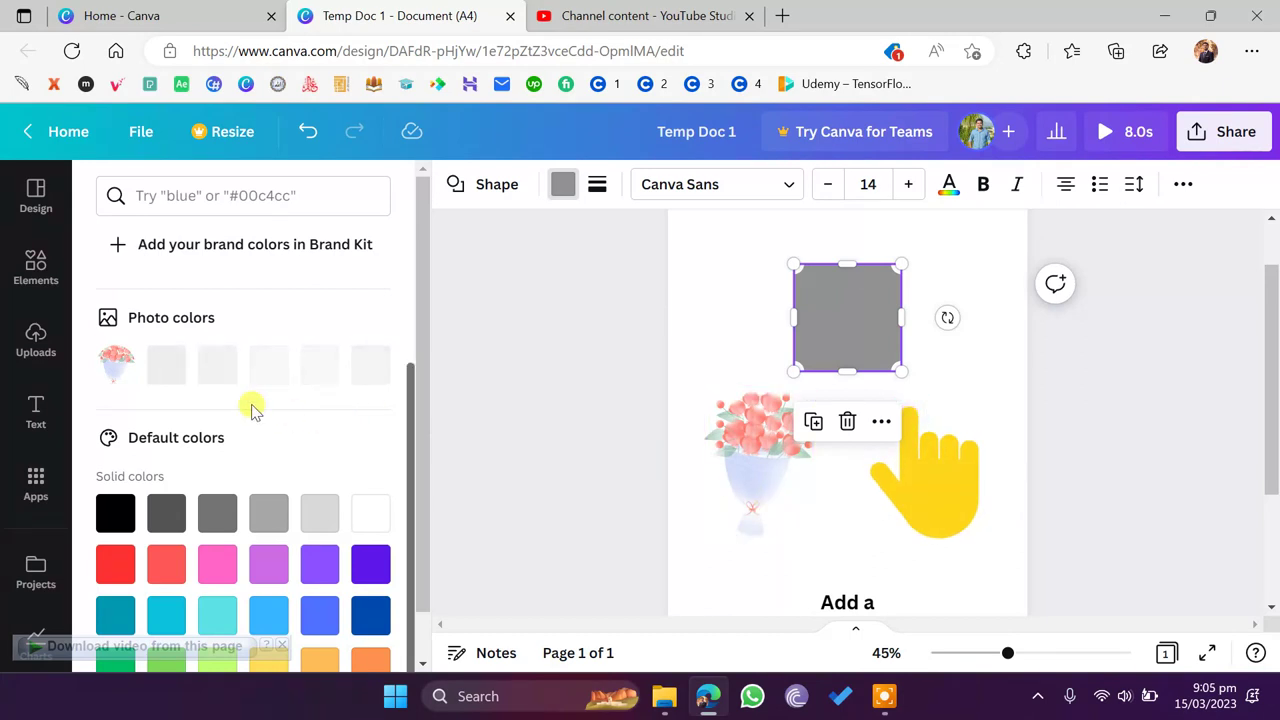
scroll(266, 437, down, 1)
scroll(297, 400, down, 1)
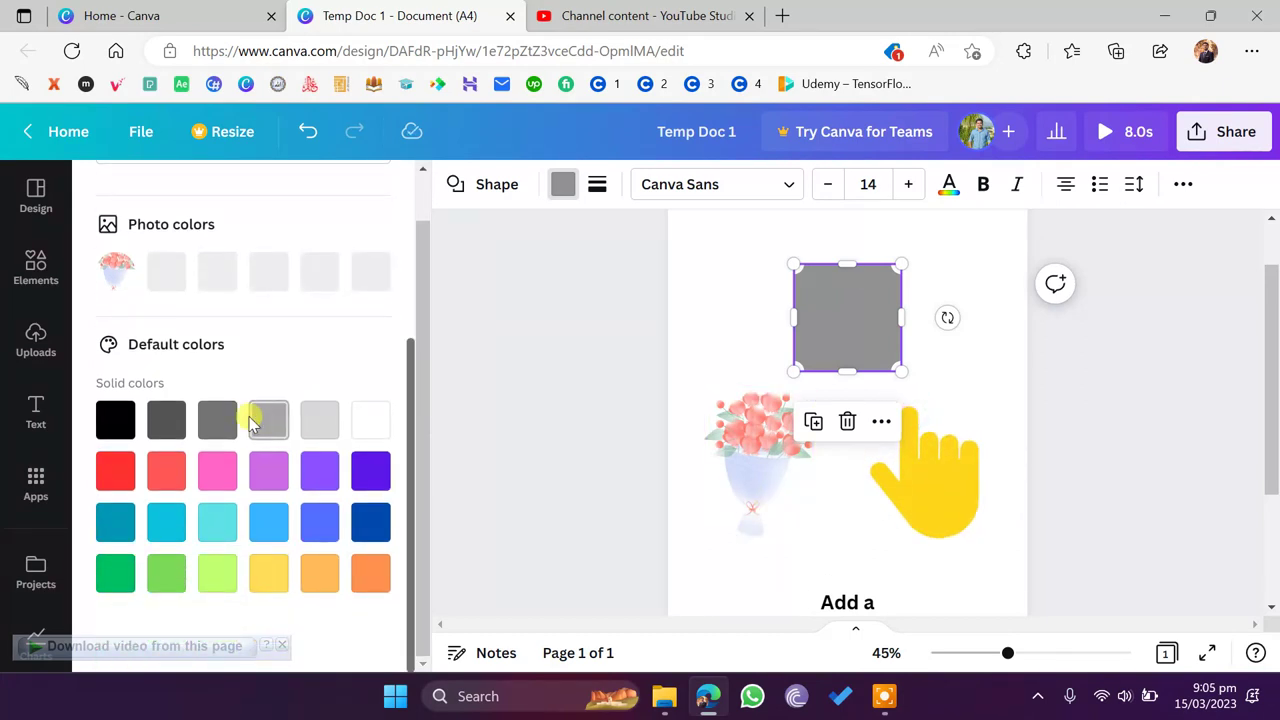
click(270, 472)
click(320, 522)
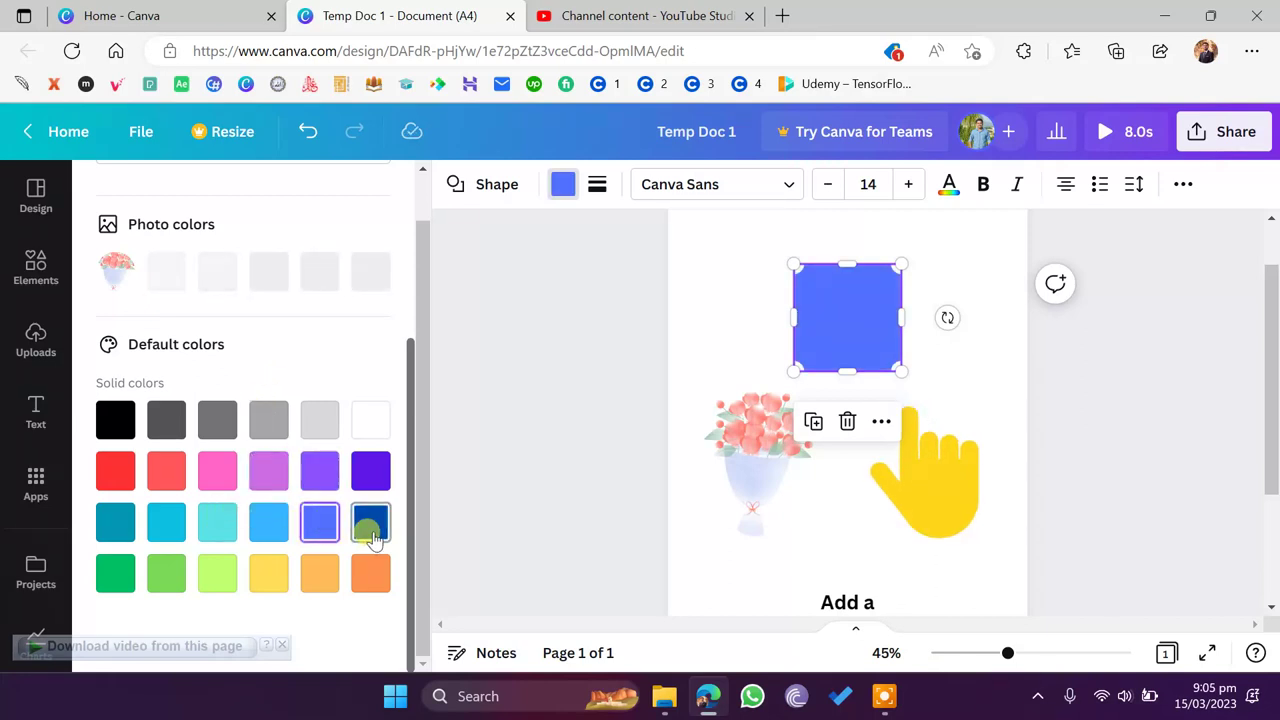
click(368, 522)
- Try orange, red and dark grey fills on the notched square, ending on dark blue again
click(368, 578)
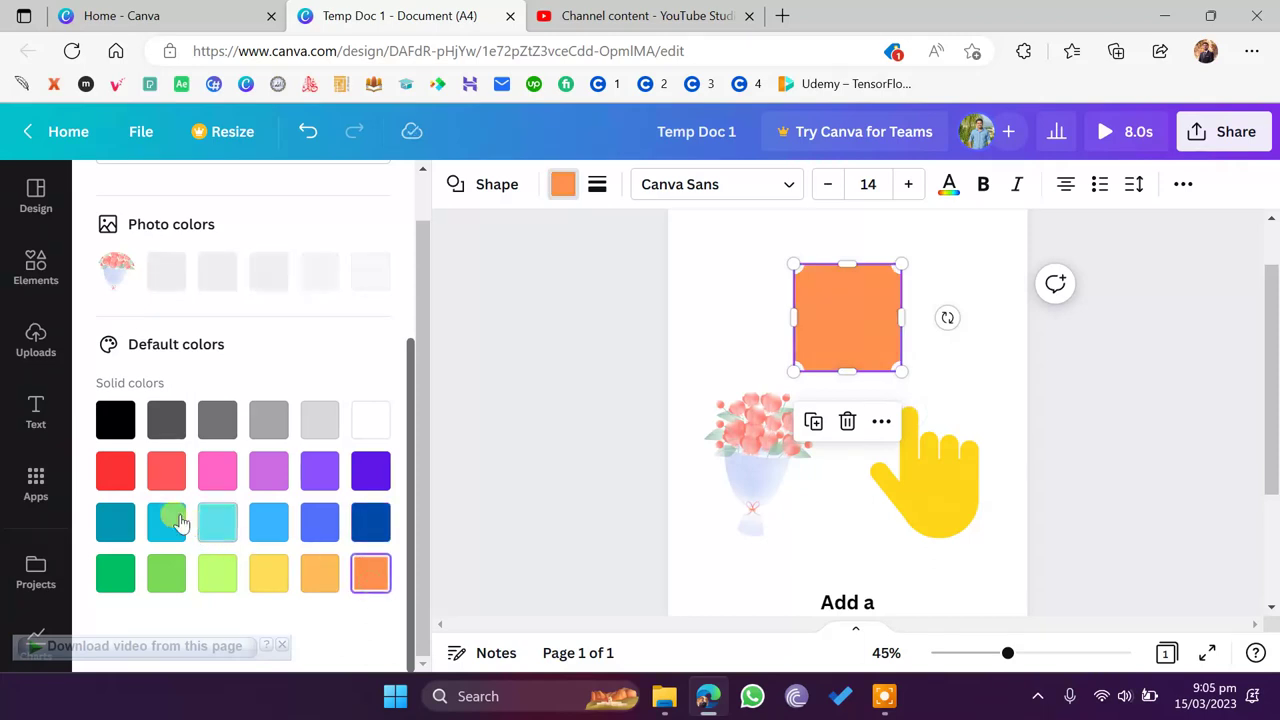
click(115, 468)
click(162, 416)
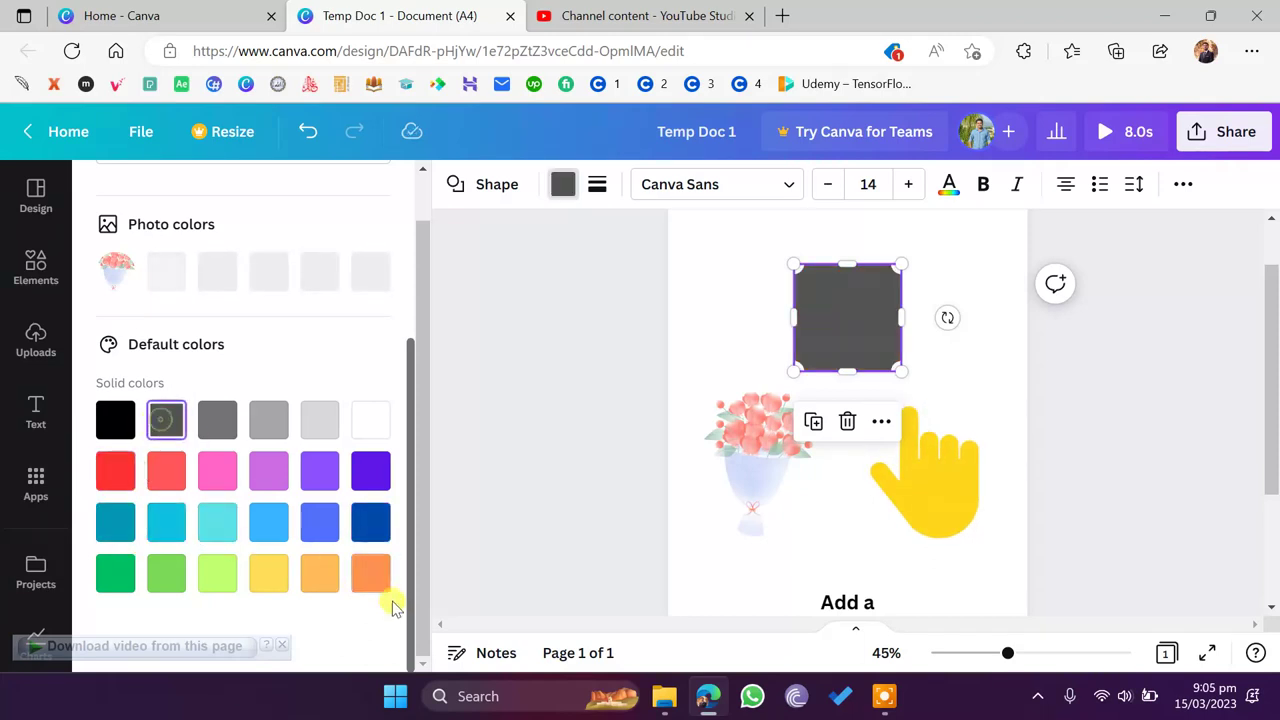
click(362, 528)
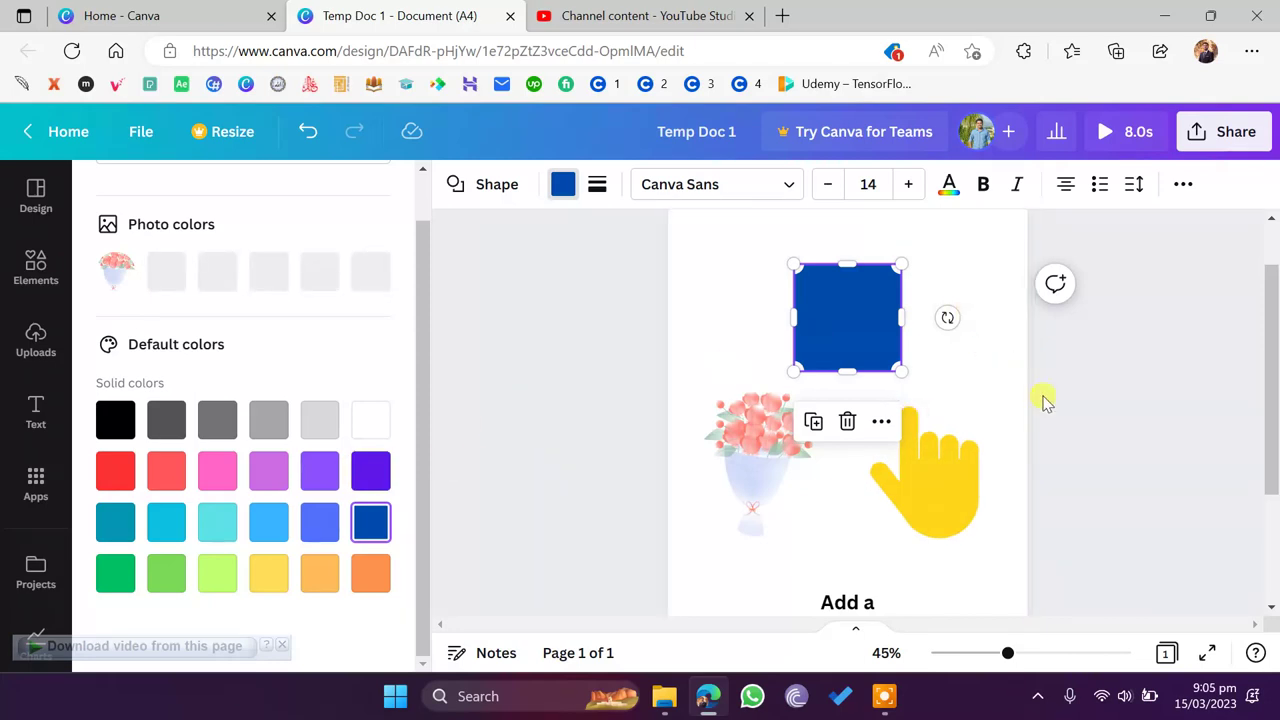
click(1090, 410)
- Give the dark blue notched square a border of long dashes
click(834, 314)
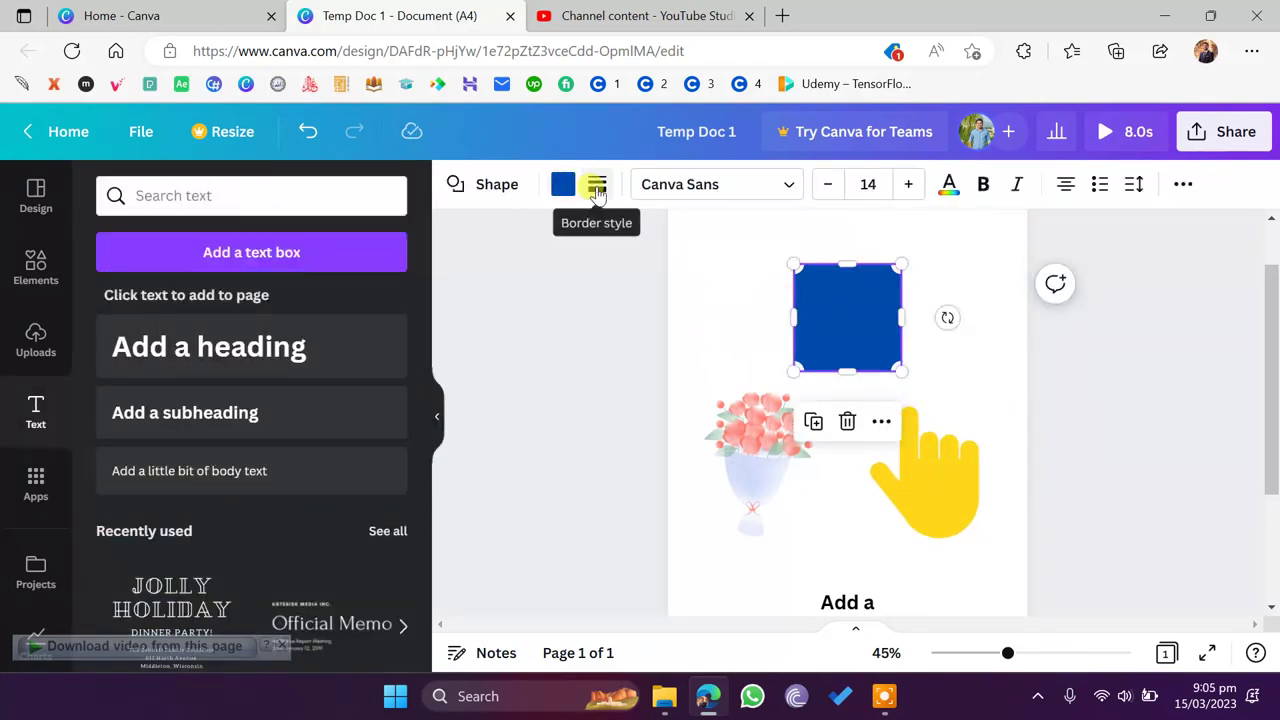
click(597, 188)
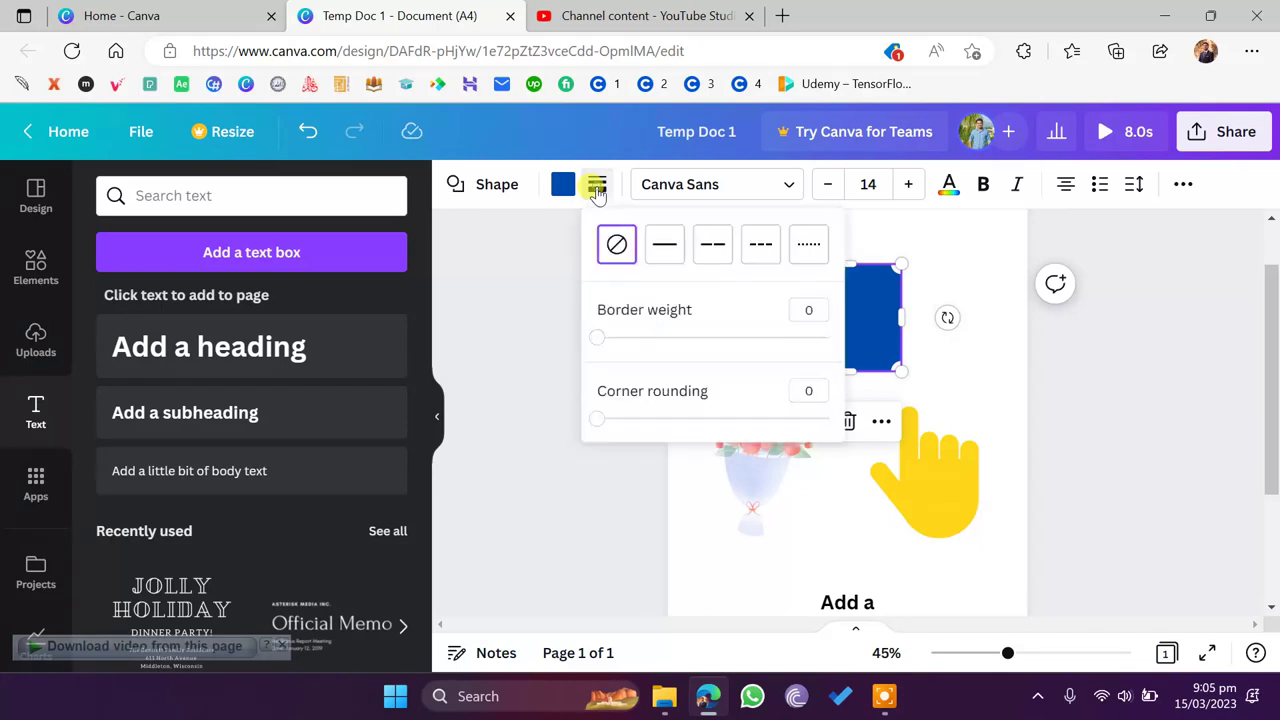
click(665, 245)
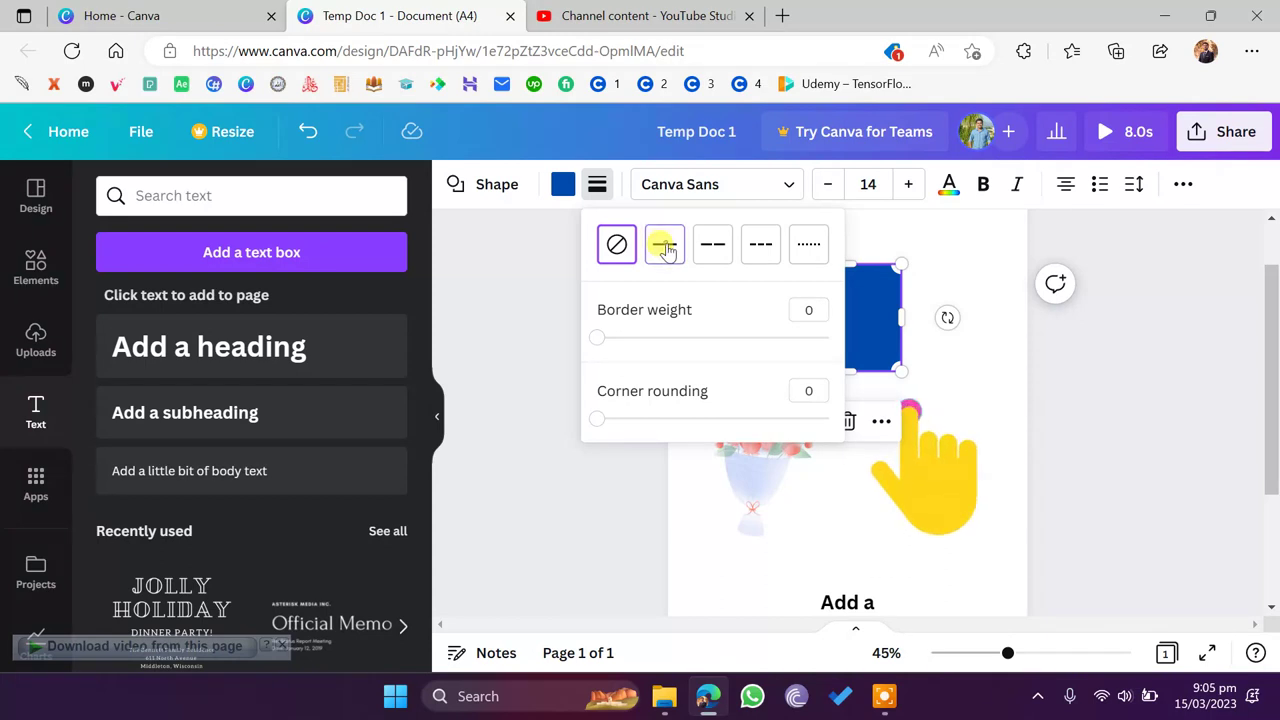
click(714, 248)
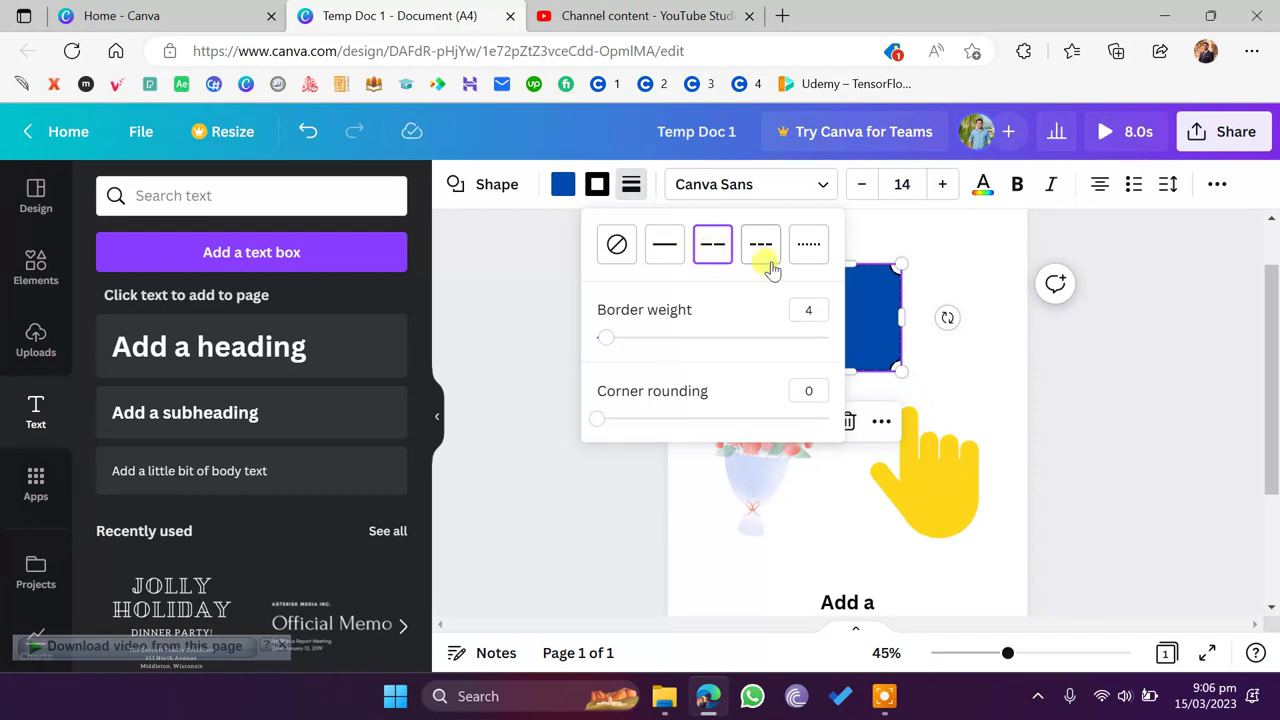
click(809, 250)
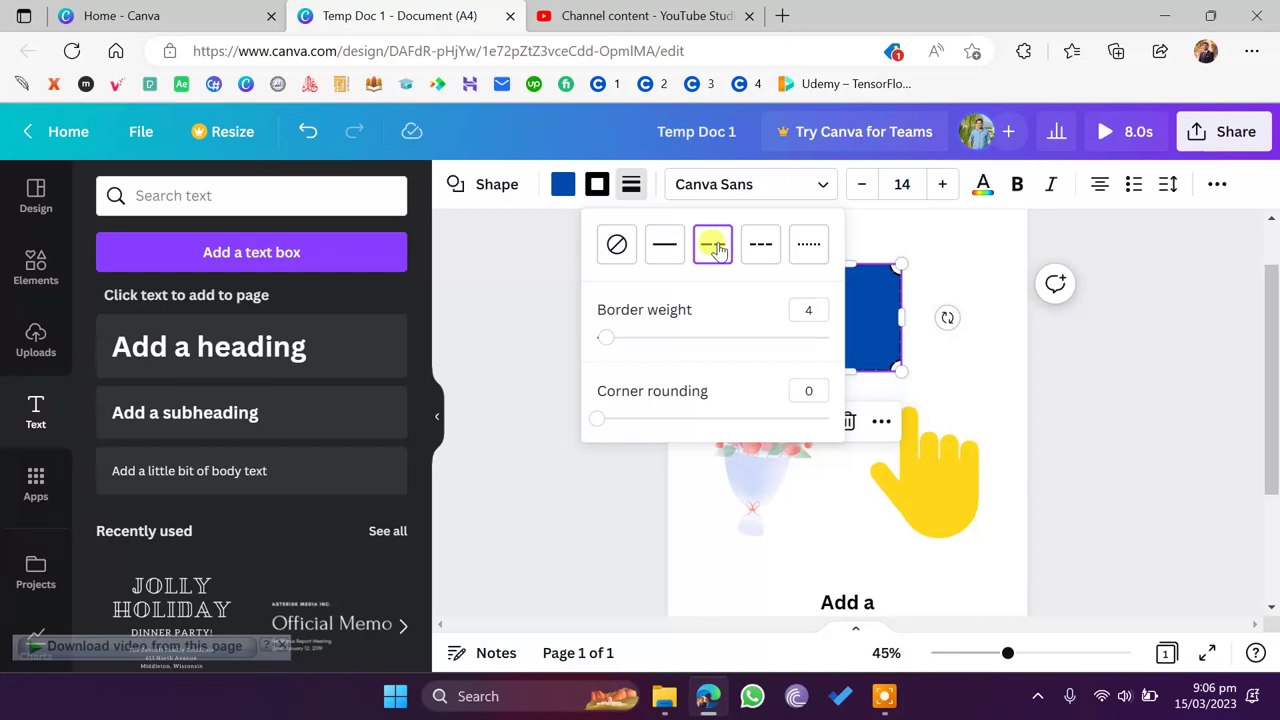
- Set the notched square's border weight to 6 and its corner rounding to 19
mouse_move(605, 338)
mouse_down()
mouse_move(640, 335)
mouse_move(609, 352)
mouse_up()
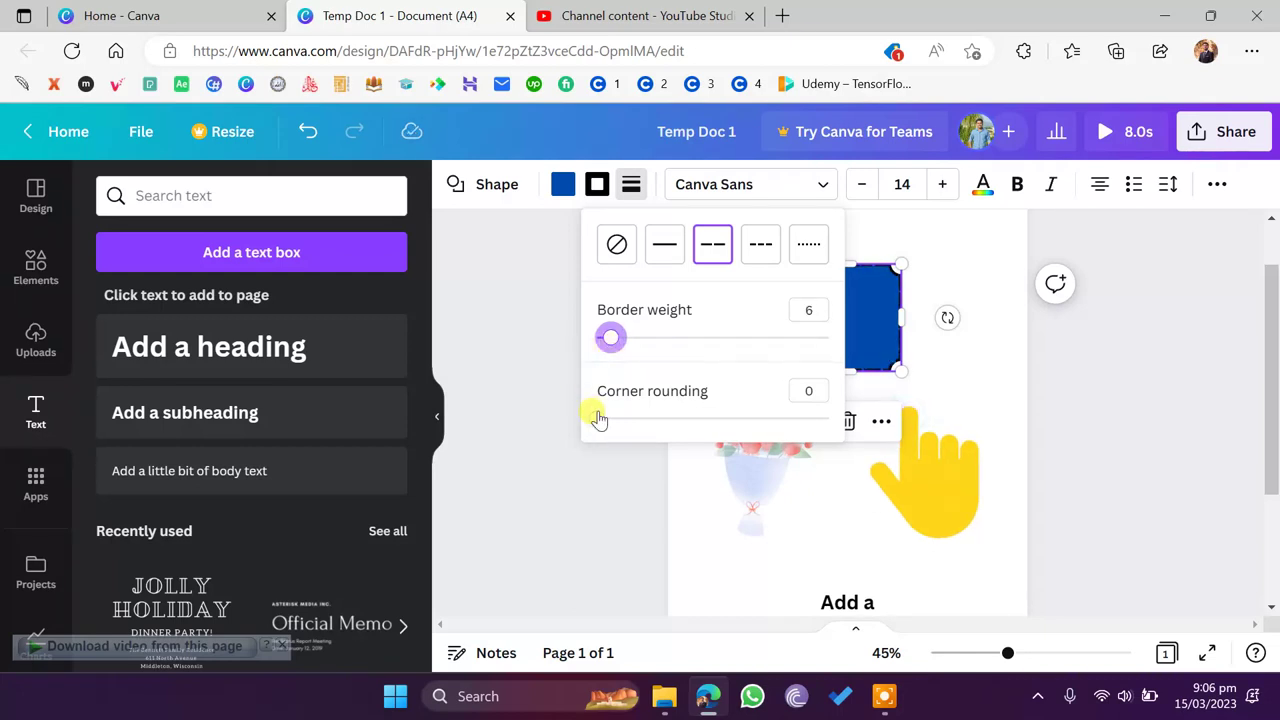
drag(600, 424, 513, 418)
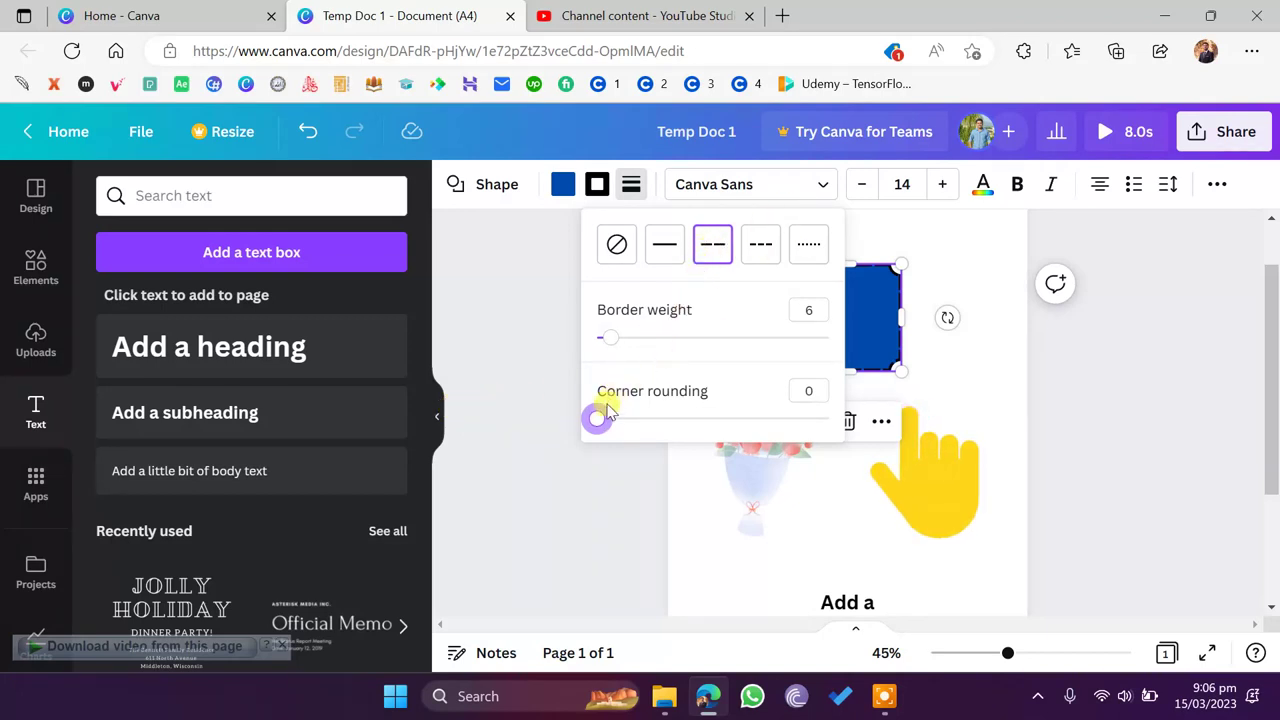
drag(617, 420, 640, 419)
click(983, 358)
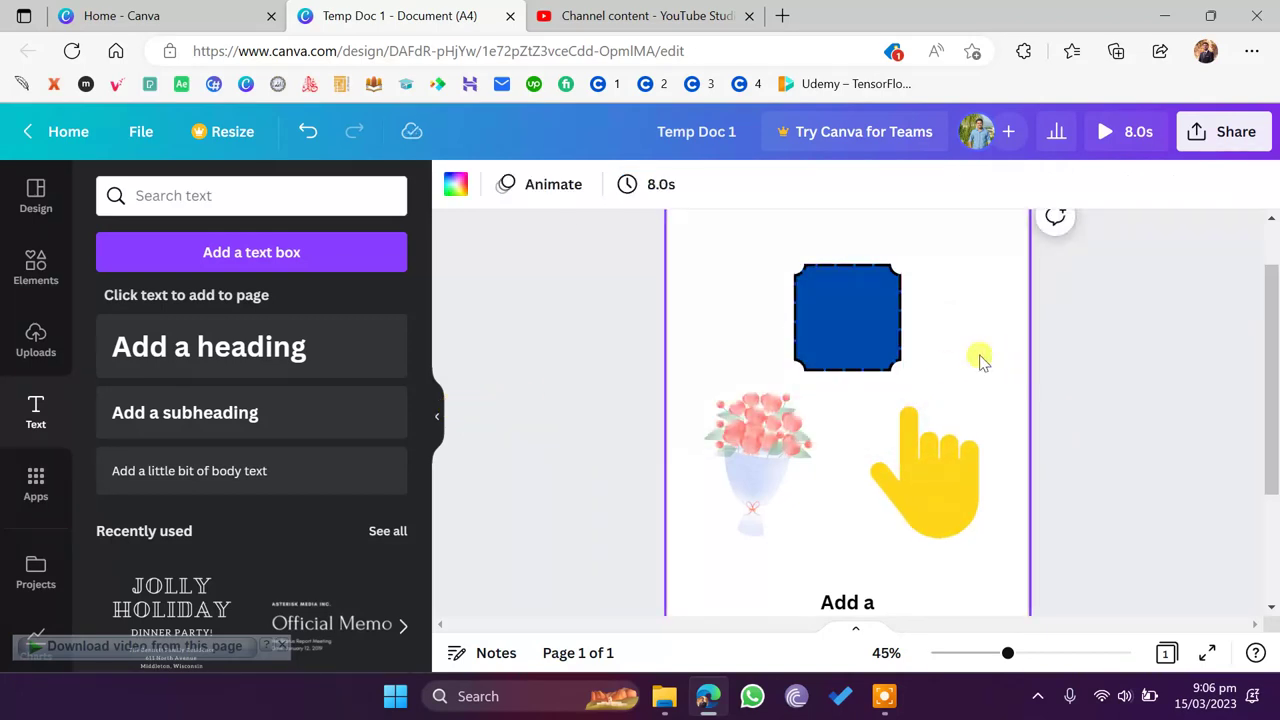
- Change the notched square's border colour to pink from the document colours
click(852, 314)
click(630, 183)
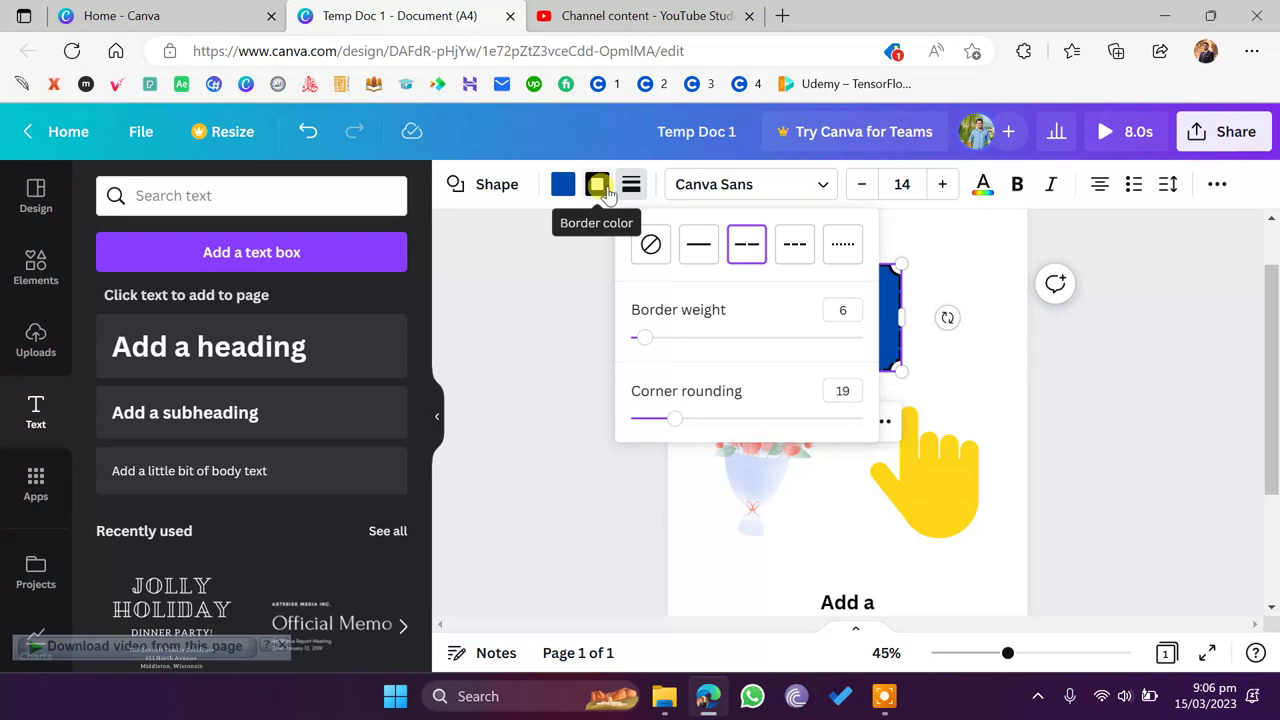
click(597, 184)
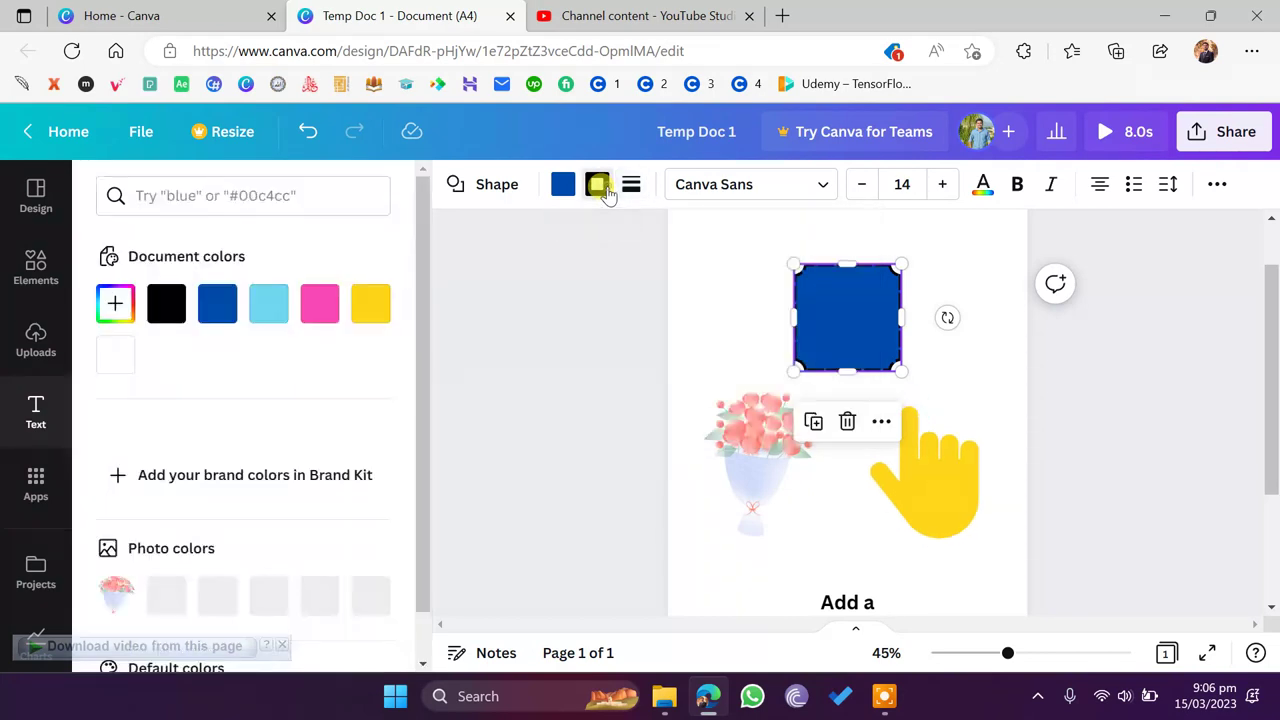
click(166, 303)
click(312, 312)
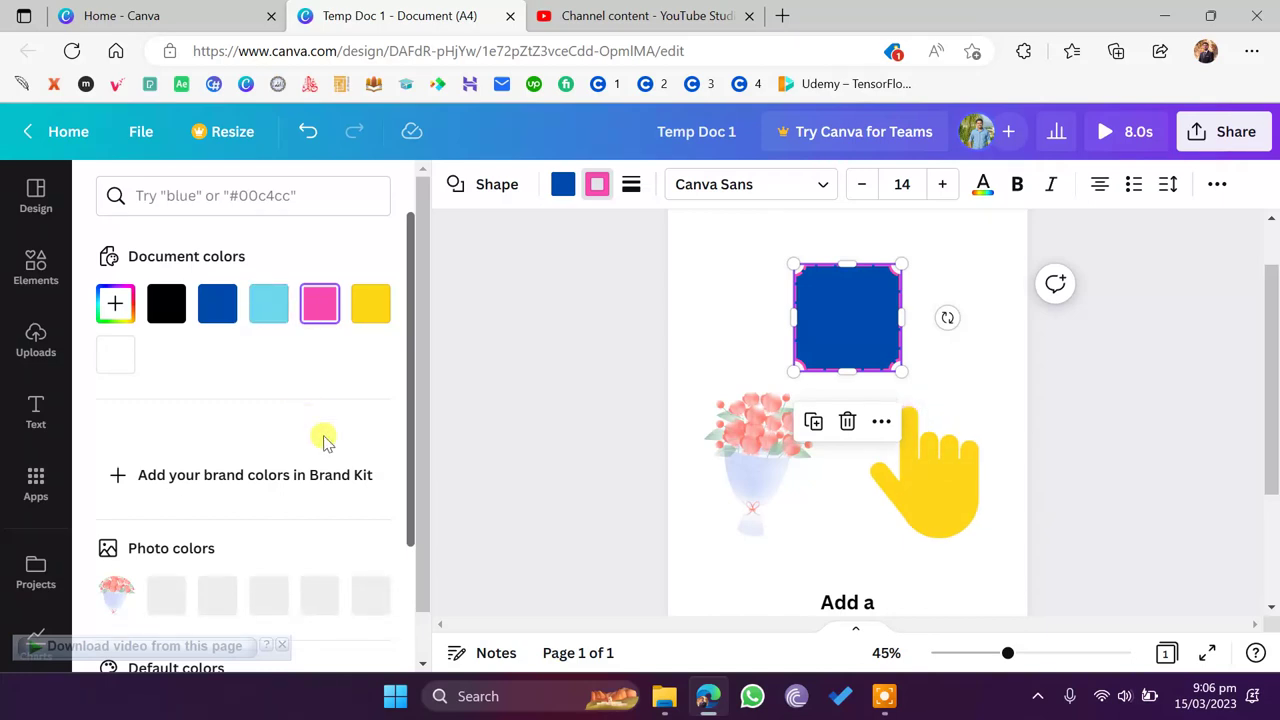
scroll(325, 450, down, 3)
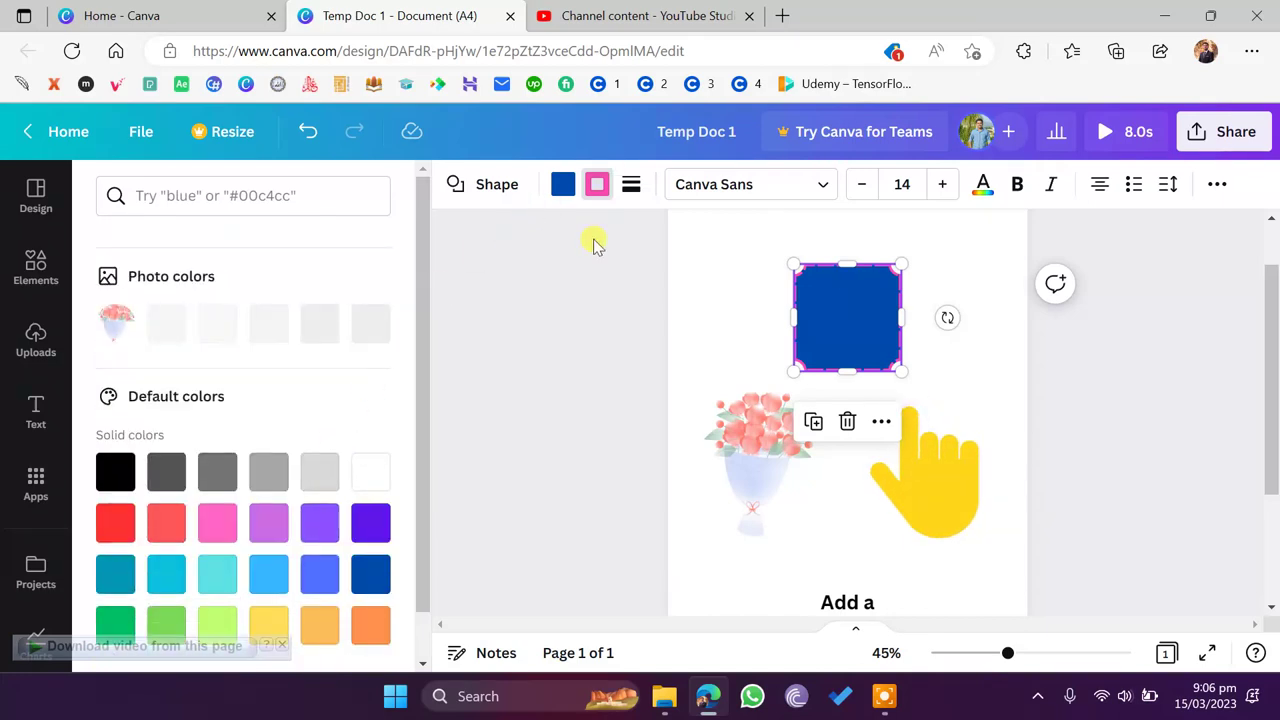
key(Escape)
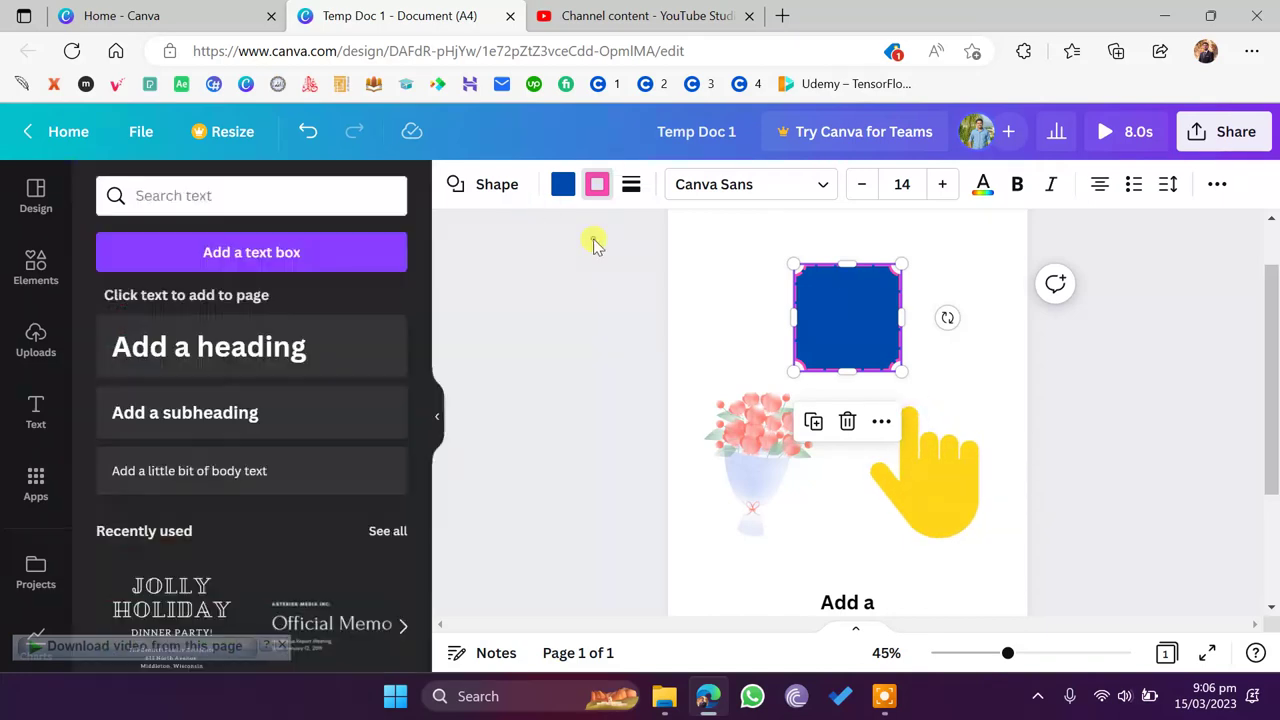
- Browse the fonts available for the text inside the notched square
click(727, 186)
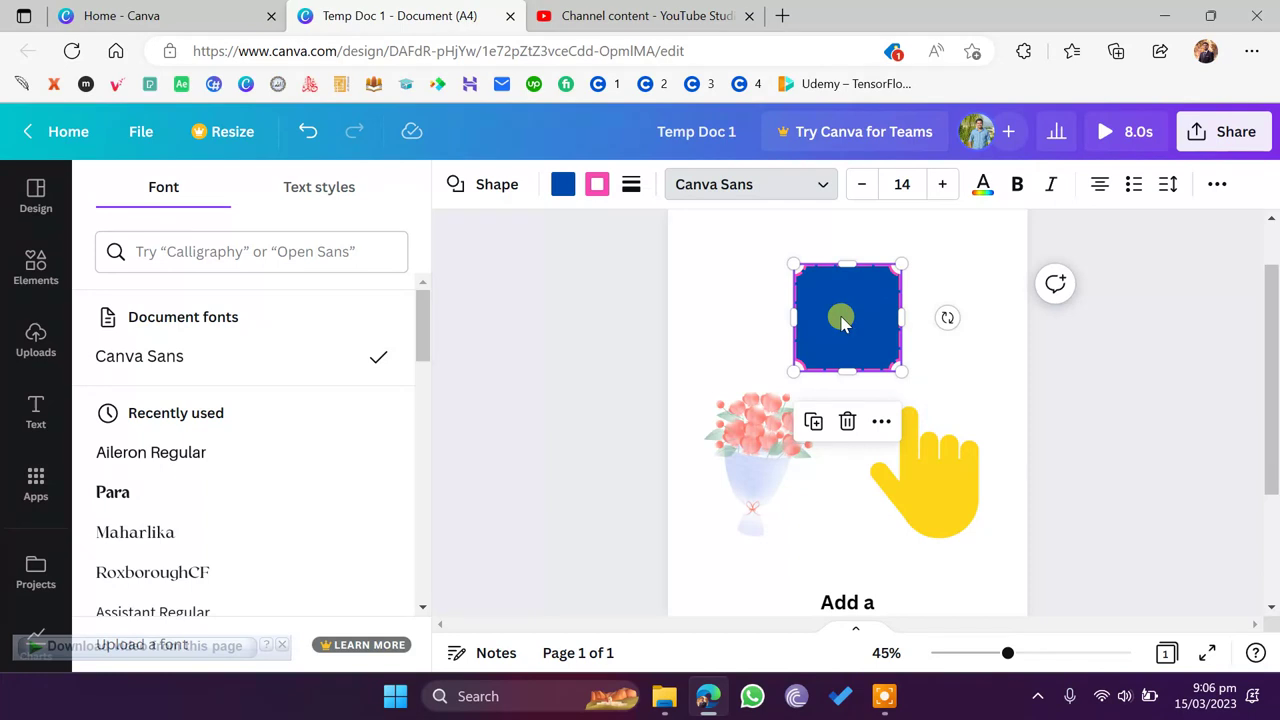
scroll(263, 457, down, 3)
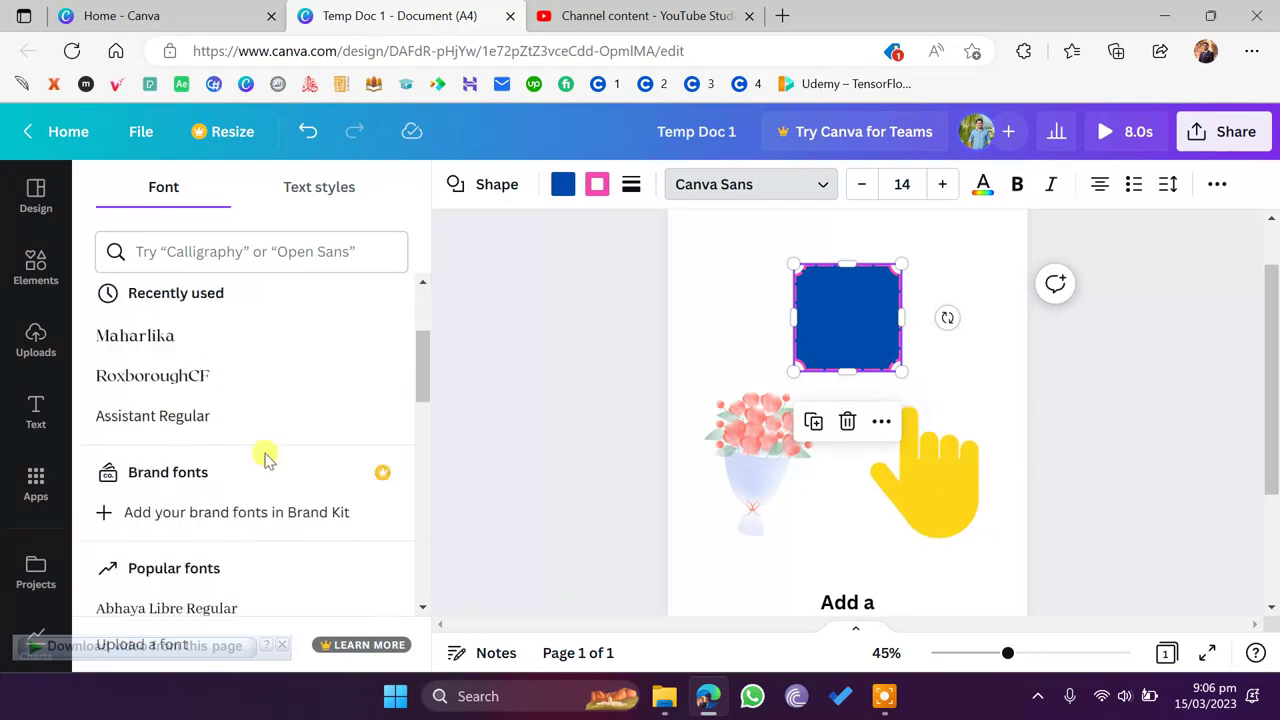
scroll(296, 459, up, 1)
scroll(294, 455, up, 2)
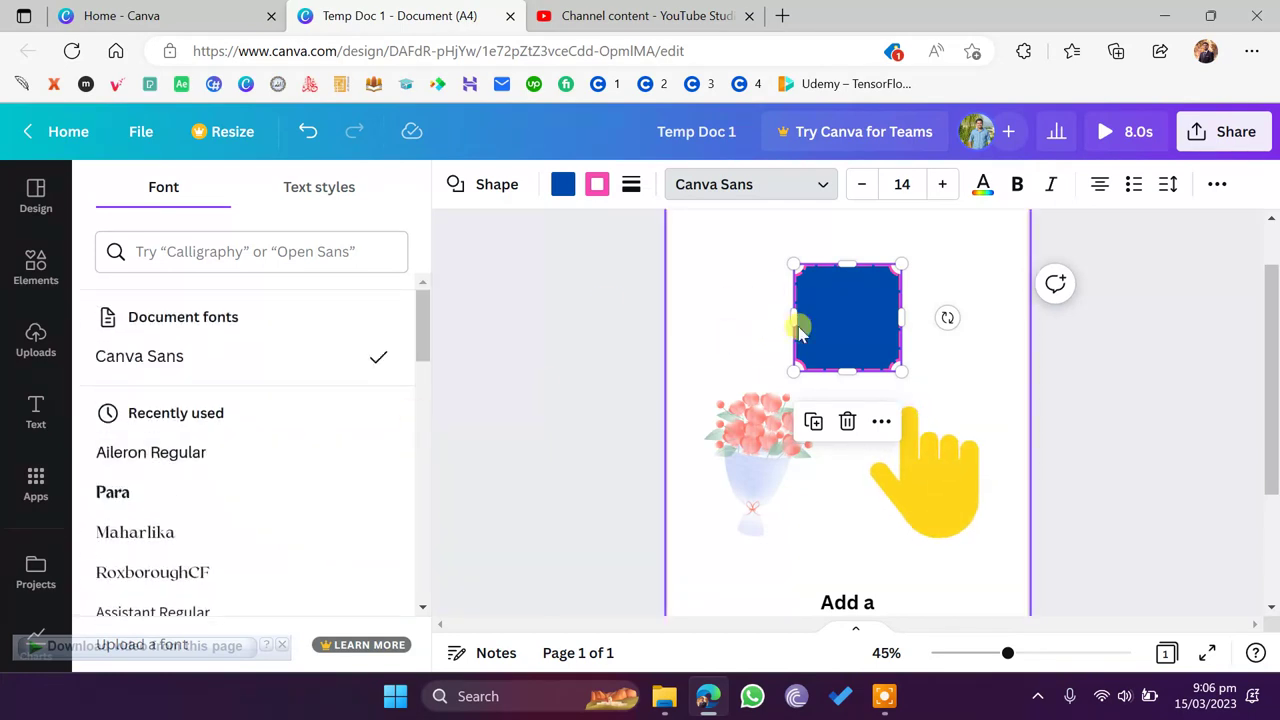
- Enter a first name as text inside the dark blue notched square and set its font to Aileron Regular
click(843, 313)
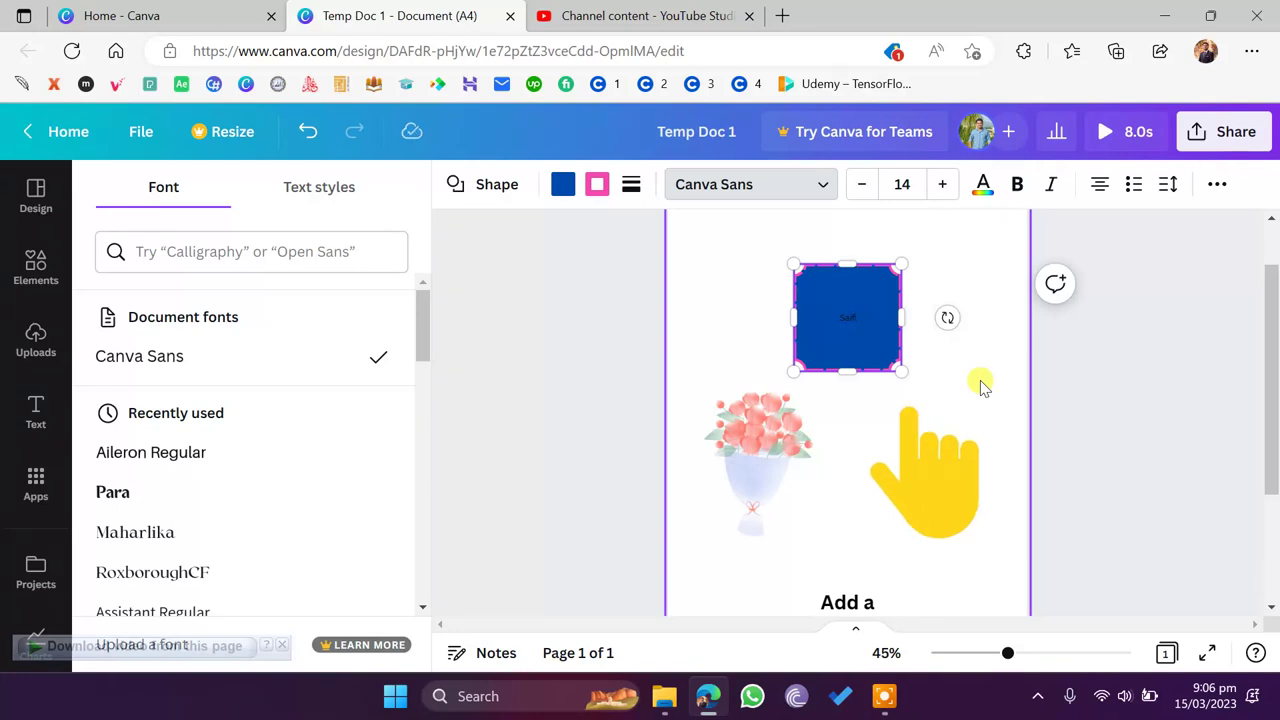
click(855, 322)
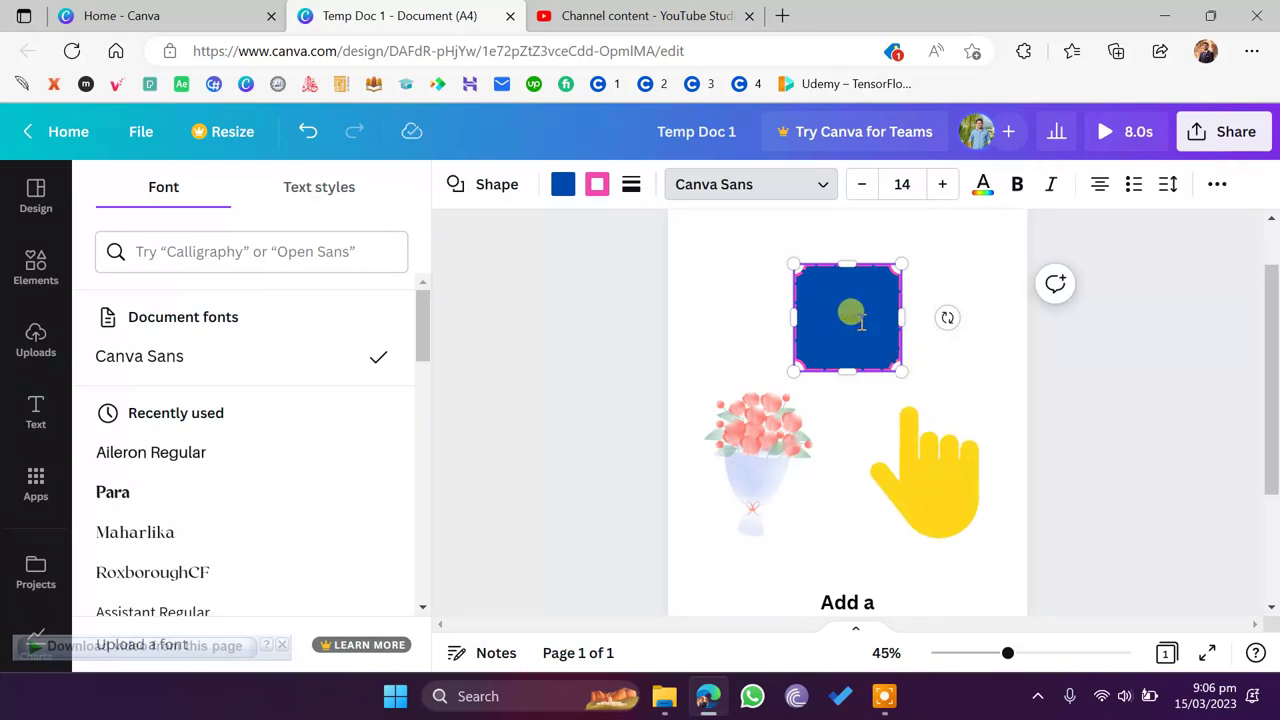
ctrl+scroll(866, 320, up, 4)
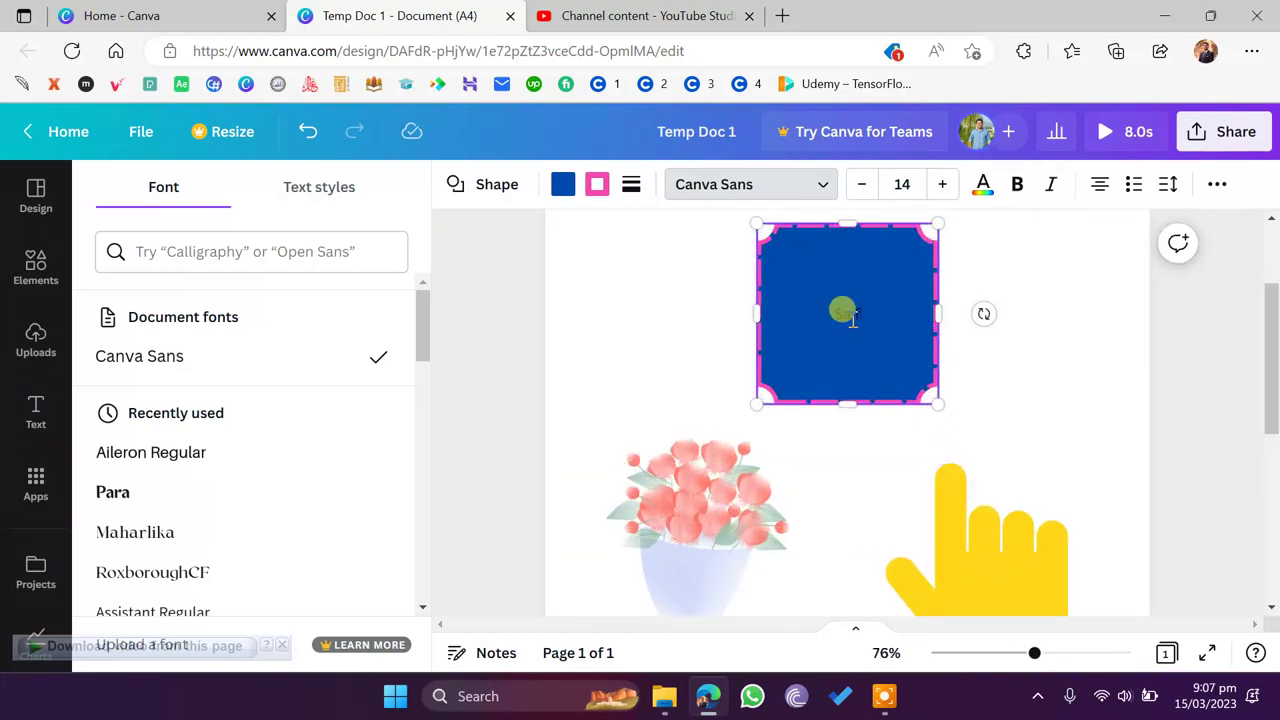
double_click(853, 318)
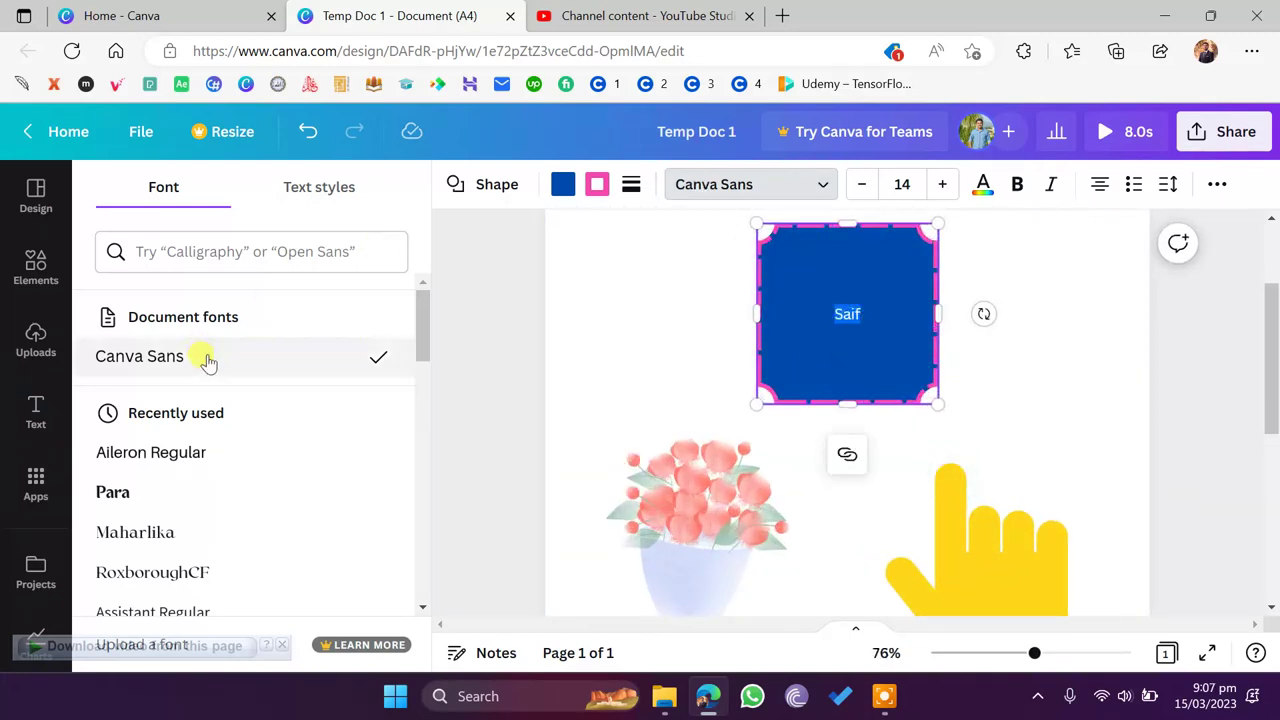
click(220, 455)
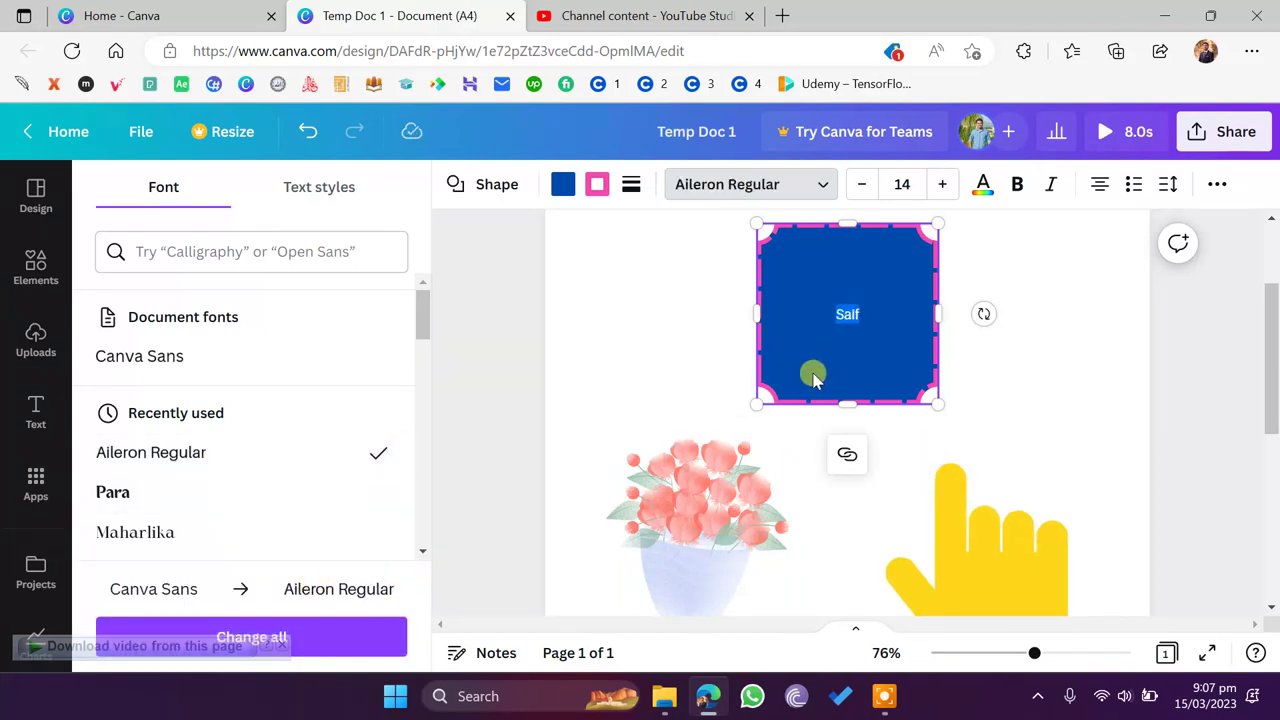
- Set the notched square's text to font size 20 and colour it white from the document colours
click(940, 186)
click(940, 186)
click(940, 186)
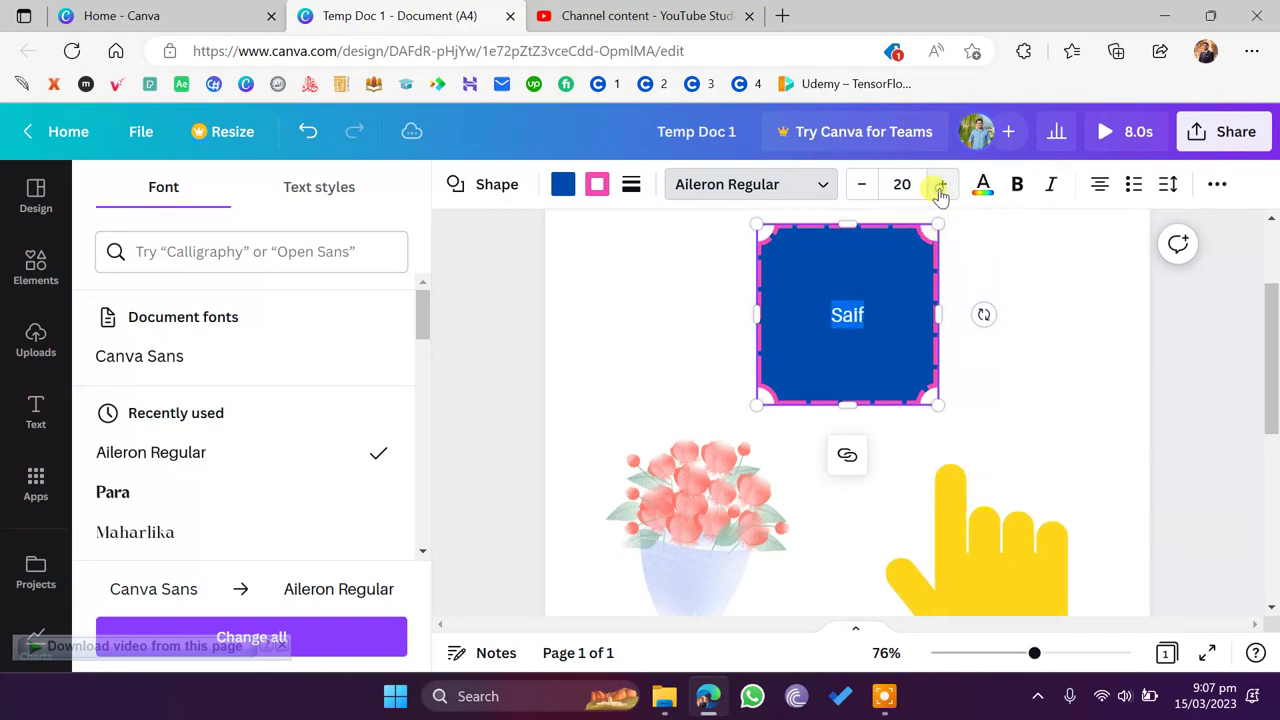
click(983, 184)
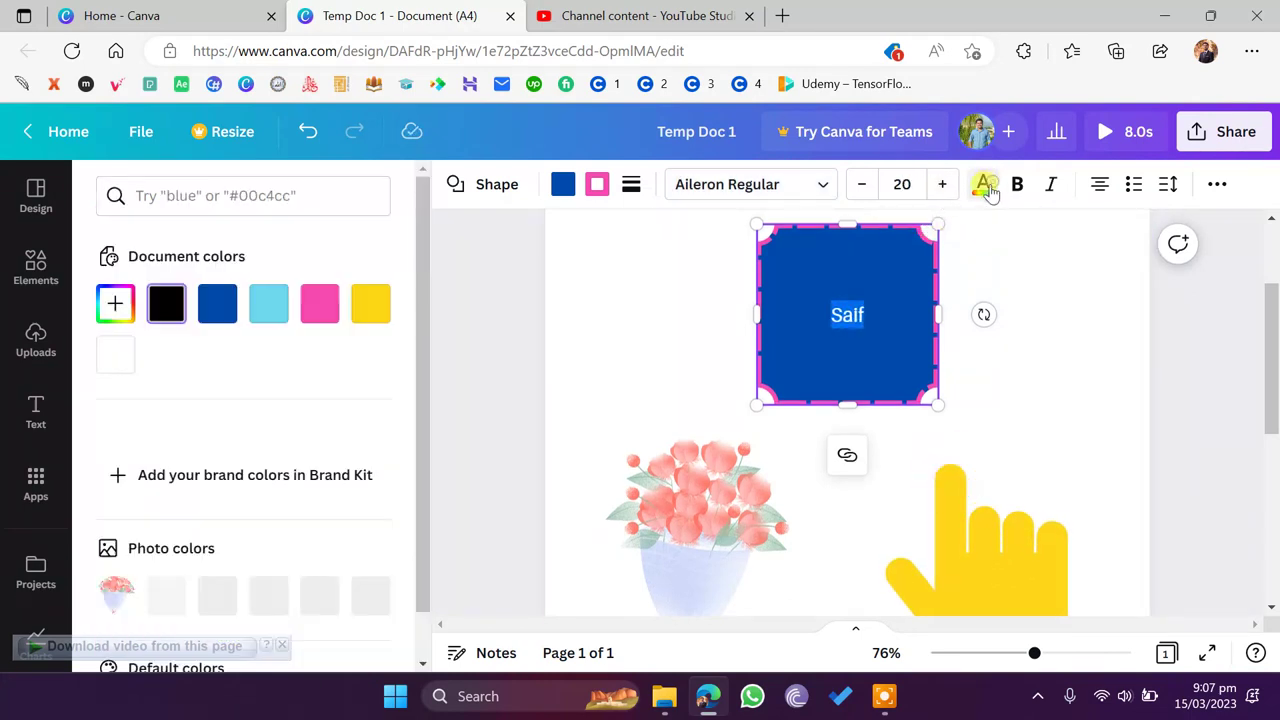
click(115, 355)
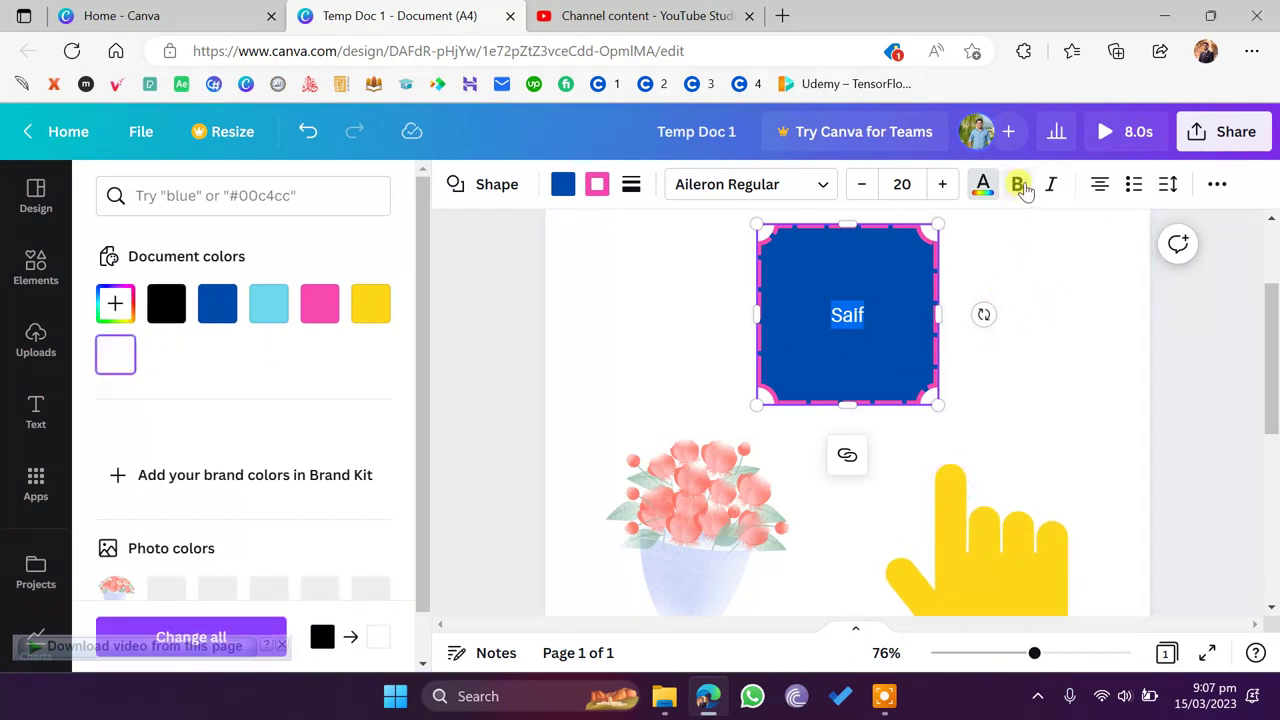
- Examine the alignment and additional formatting options for the notched square's text, and reselect the whole shape
click(1093, 190)
click(1092, 192)
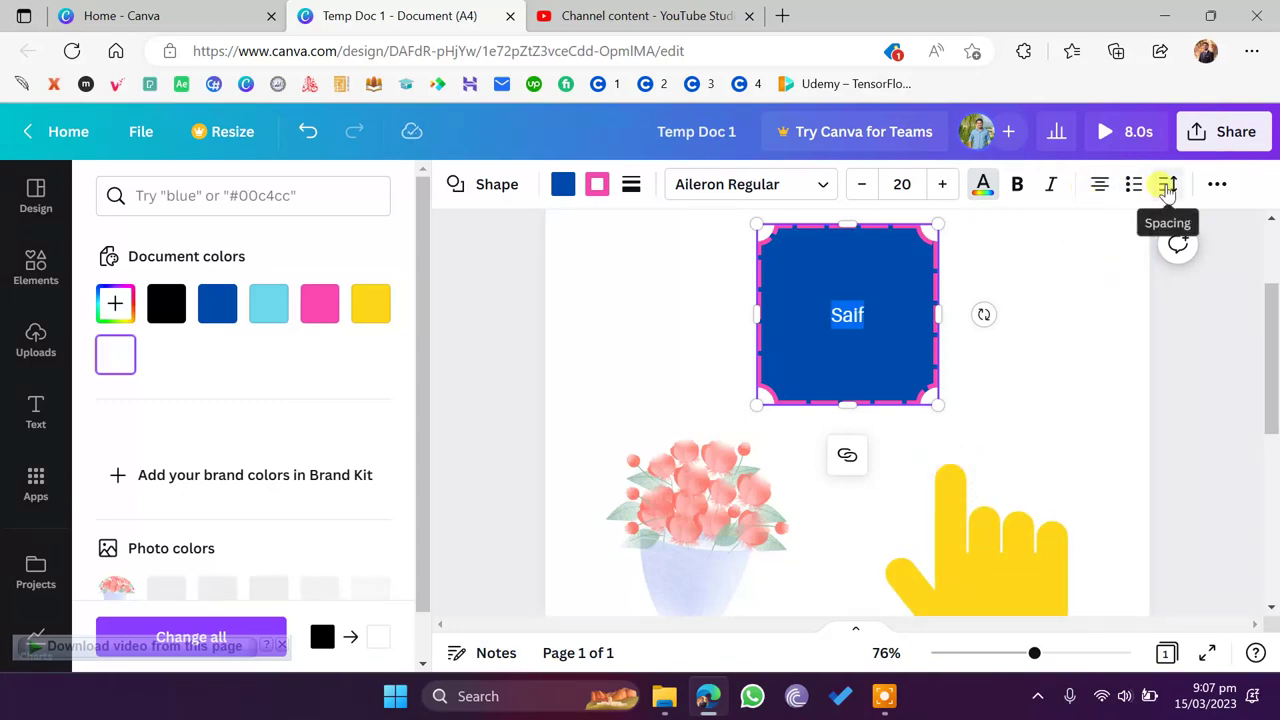
click(1215, 190)
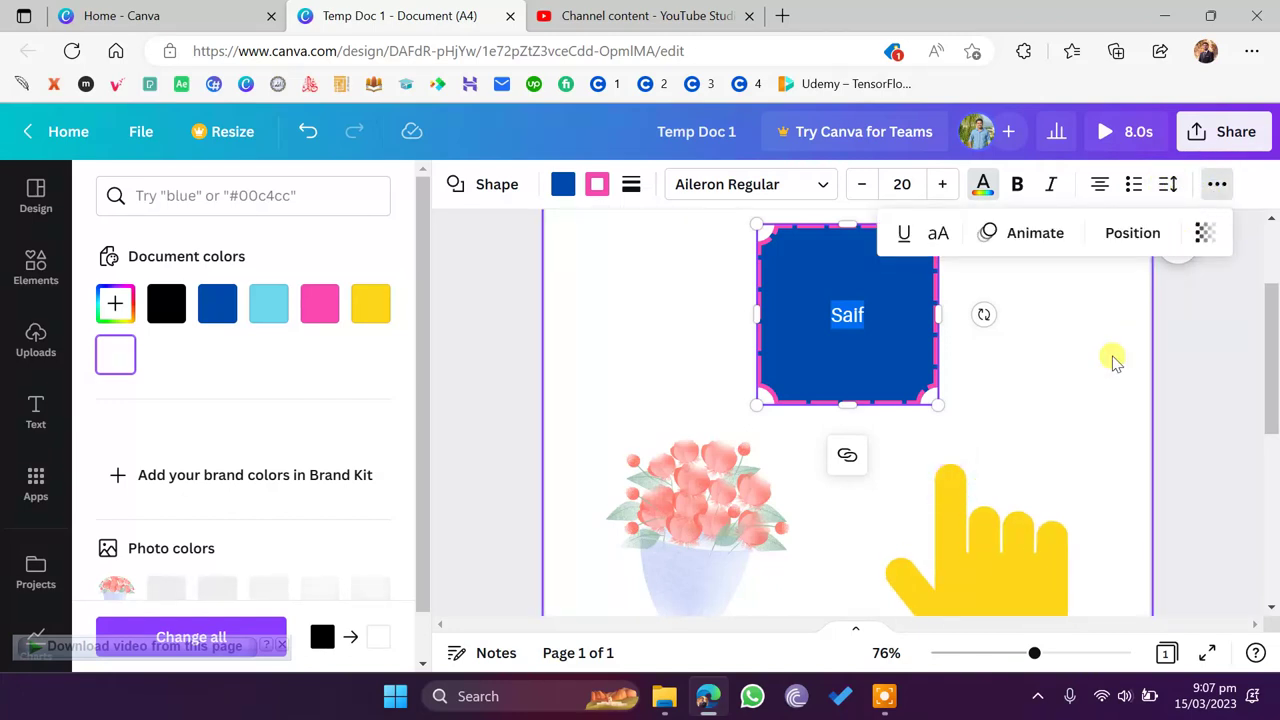
key(Escape)
key(Escape)
click(925, 378)
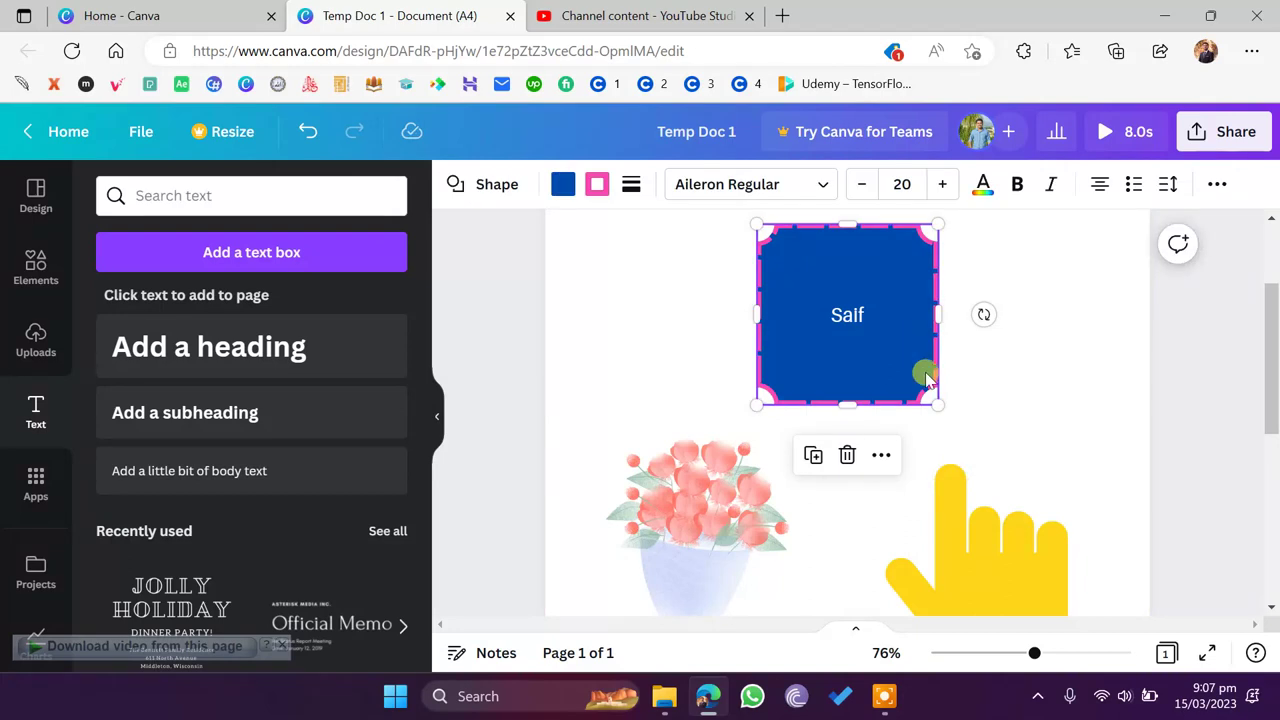